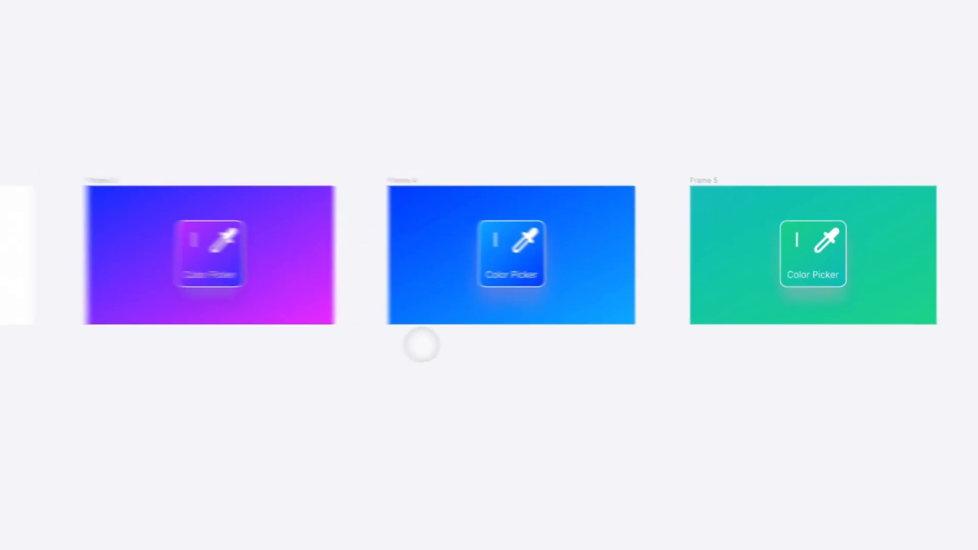
Show the editor interface and narrow the layers sidebar to leave more canvas space
key(super+period)
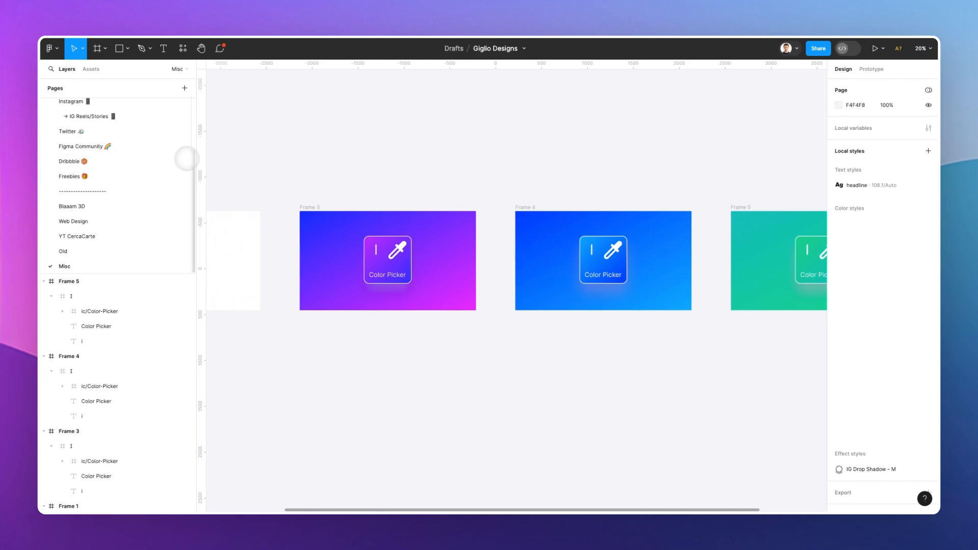
drag(194, 150, 75, 146)
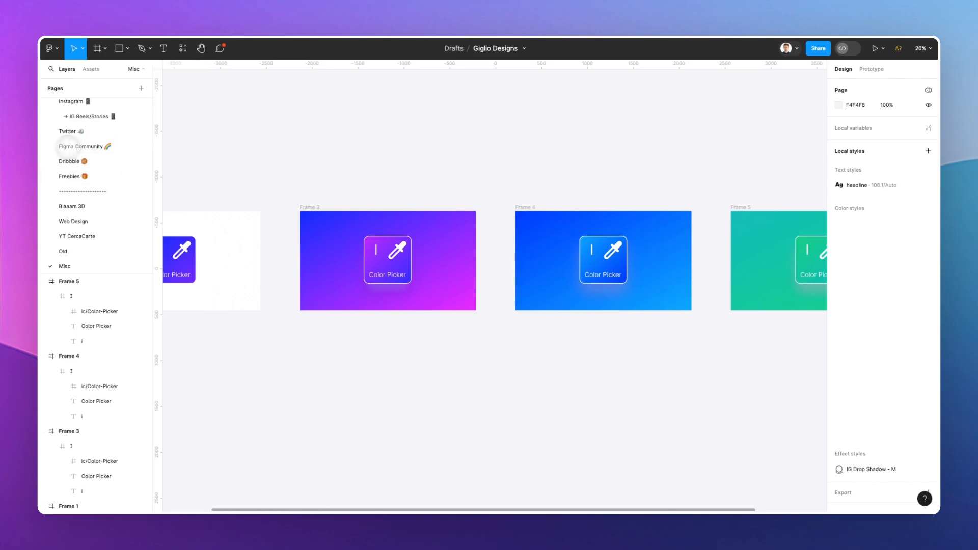
scroll(361, 157, left, 5)
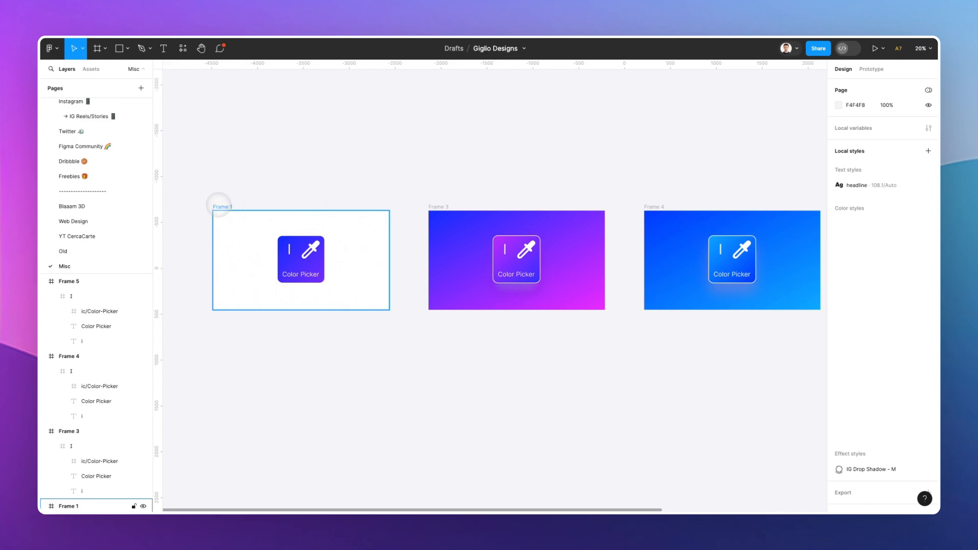
Examine the hover interaction that links the Color Picker card in Frame 1 to Frame 3
click(220, 207)
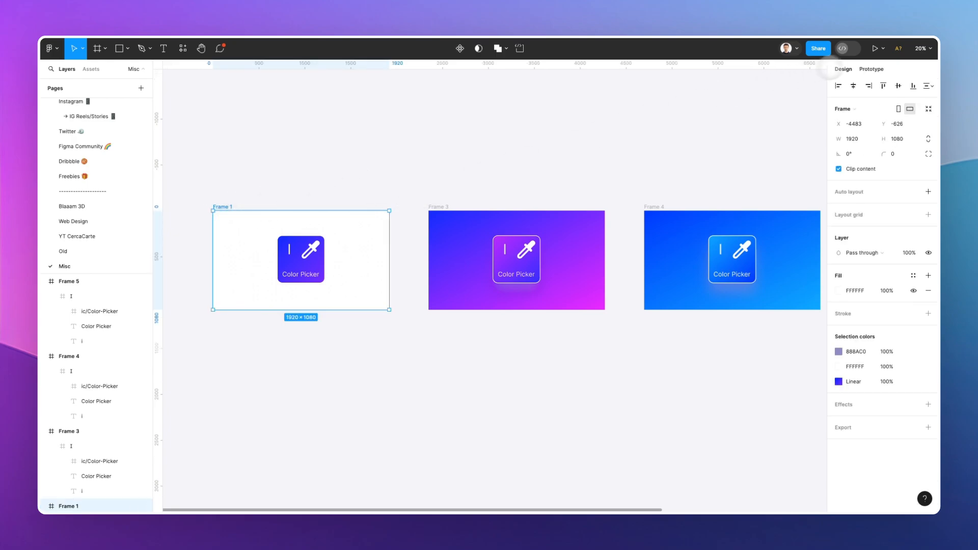
click(872, 69)
scroll(304, 255, up, 3)
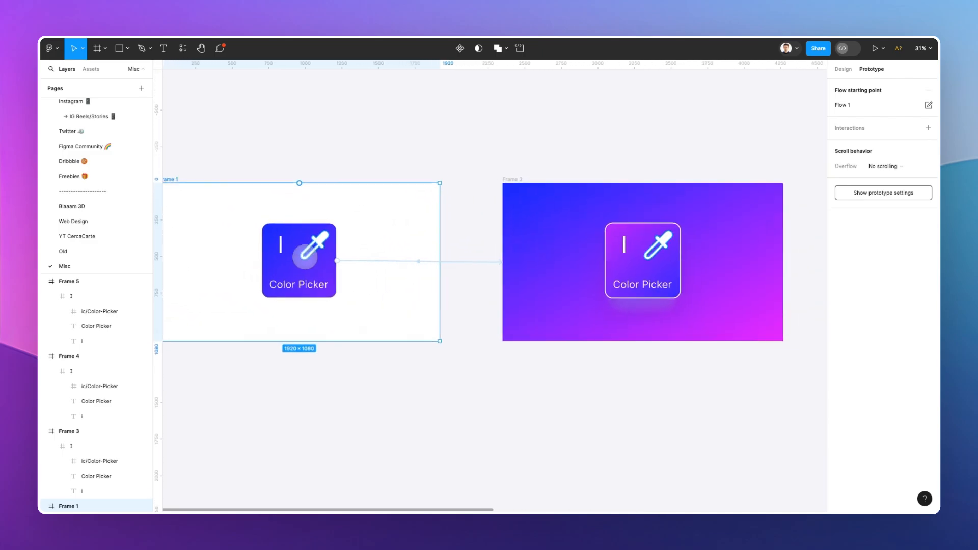
scroll(305, 256, left, 3)
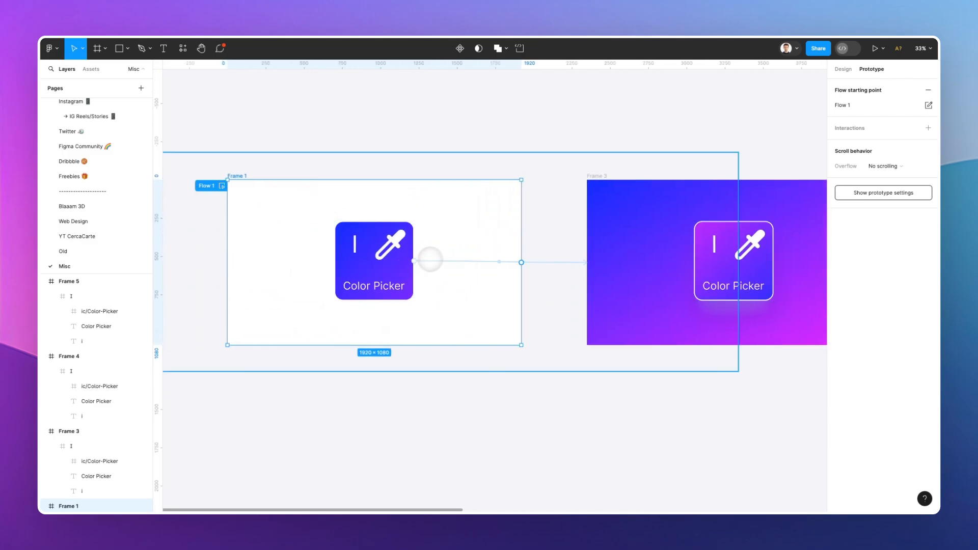
click(443, 260)
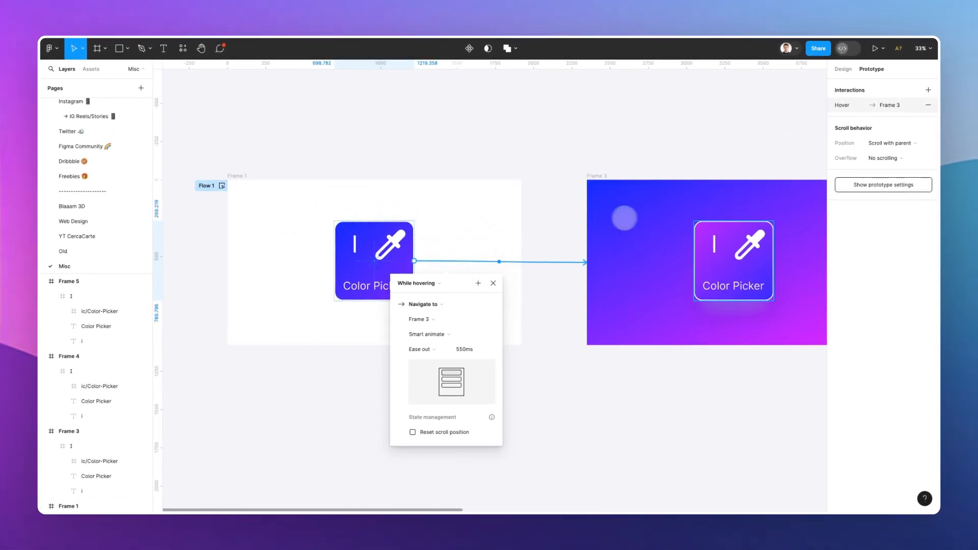
scroll(644, 221, right, 3)
scroll(644, 221, left, 1)
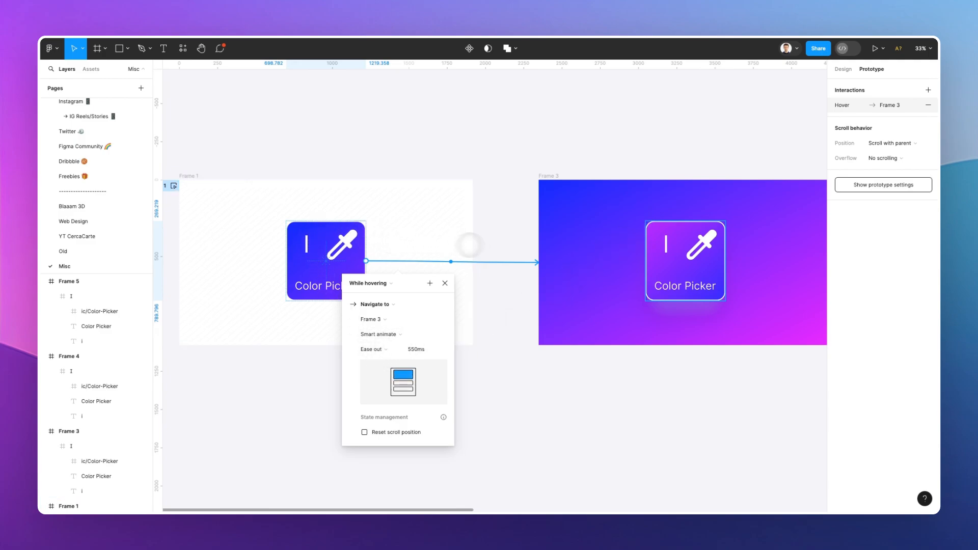
scroll(525, 239, left, 1)
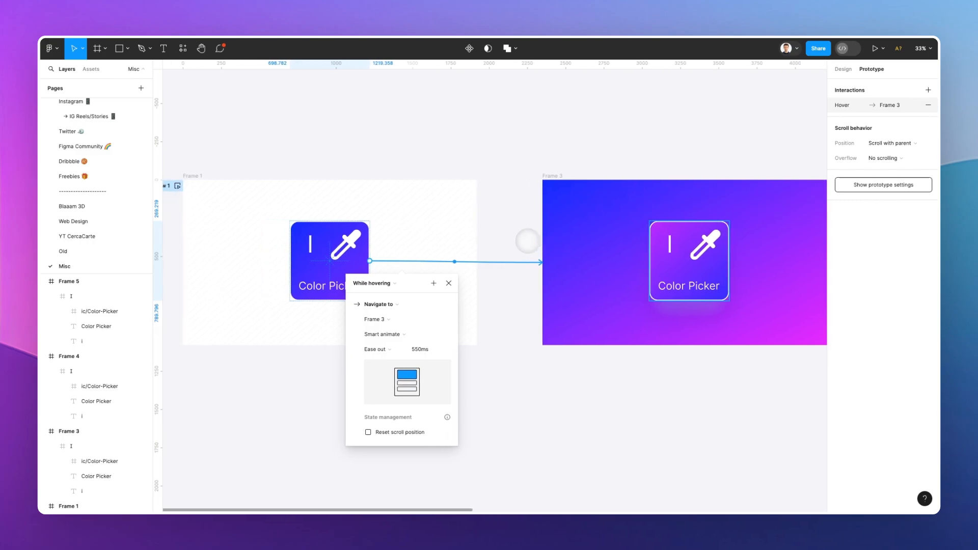
click(514, 238)
Examine the delayed interaction that links the Color Picker card in Frame 3 to Frame 4
scroll(514, 238, down, 2)
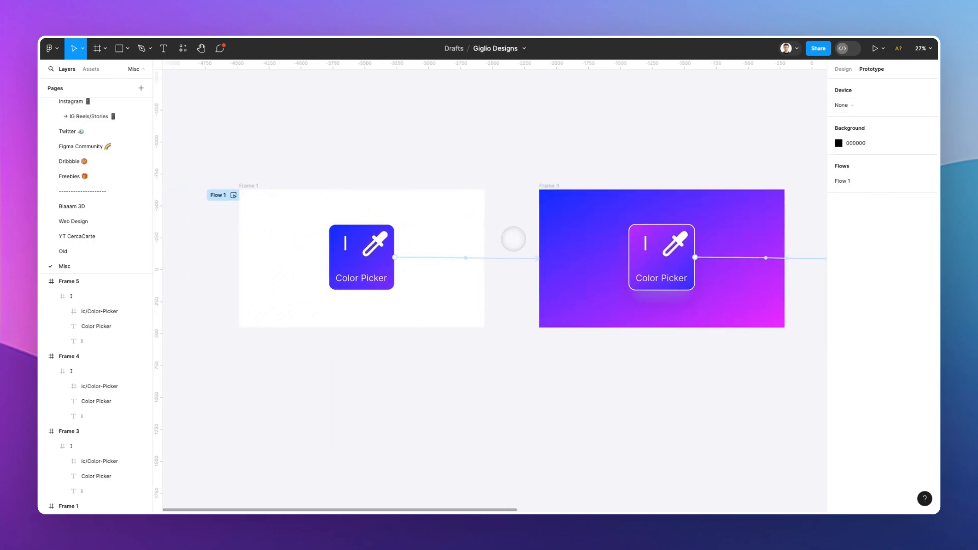
scroll(513, 239, right, 1)
scroll(513, 239, right, 2)
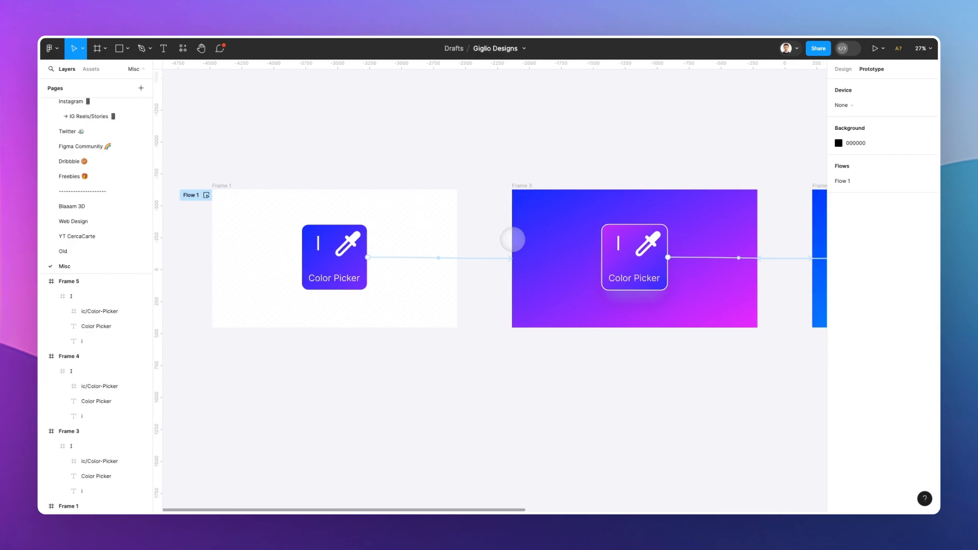
scroll(512, 240, right, 1)
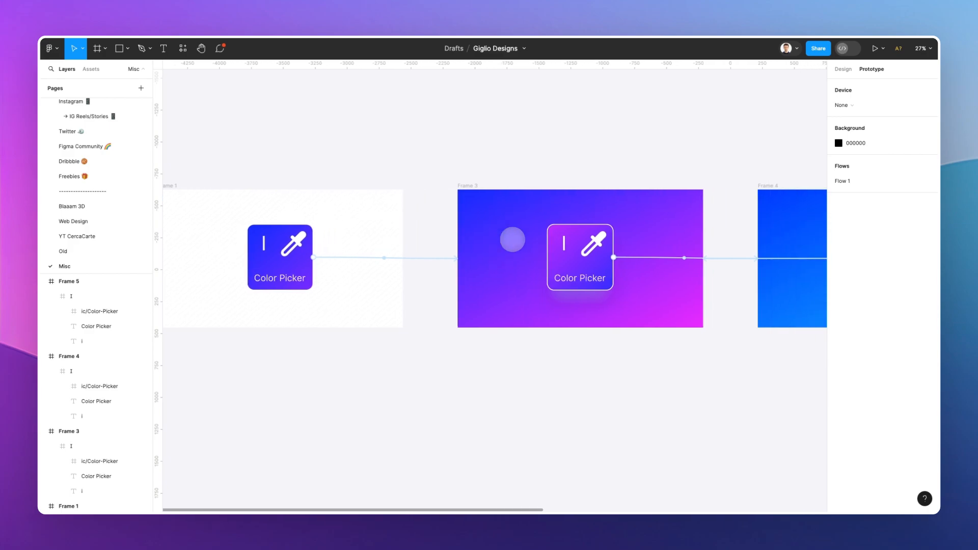
scroll(552, 345, right, 4)
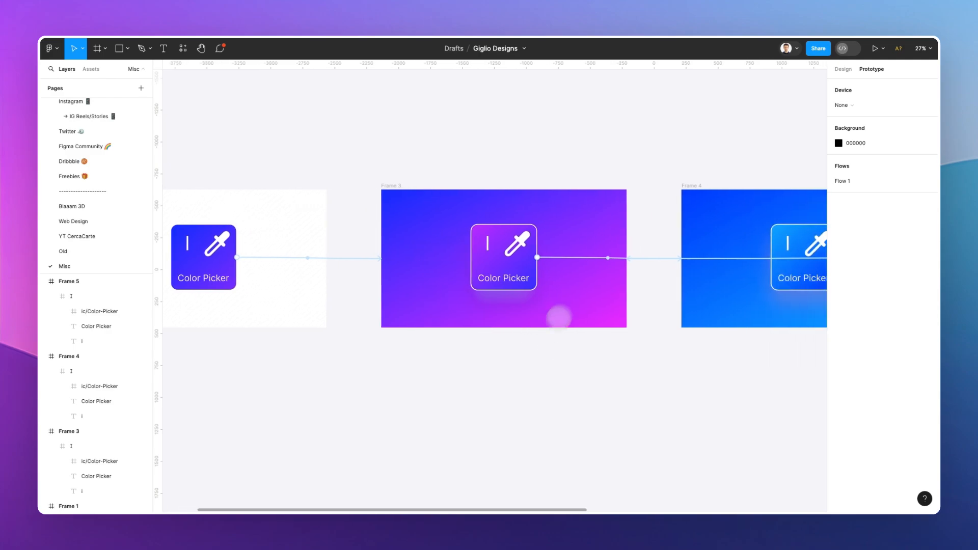
click(576, 257)
scroll(575, 258, right, 3)
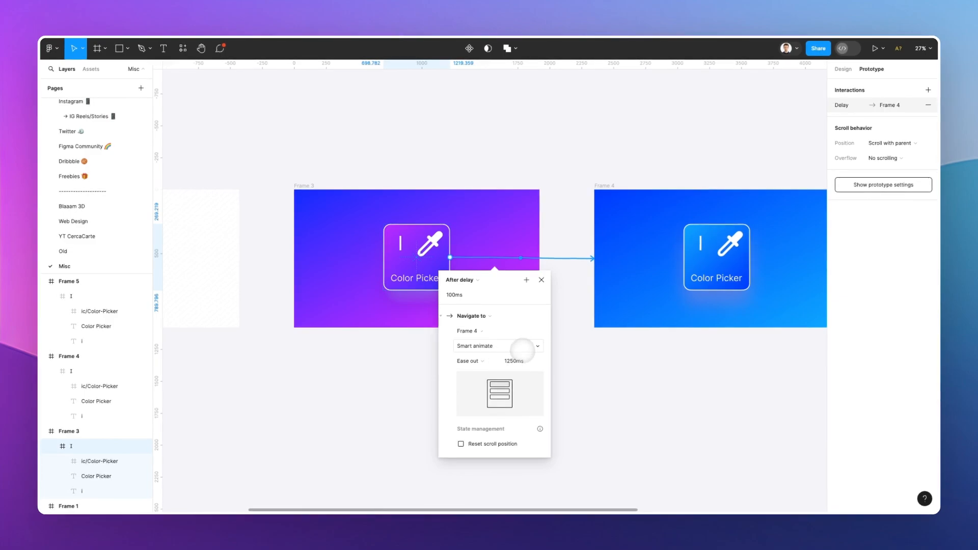
scroll(541, 212, right, 5)
click(504, 171)
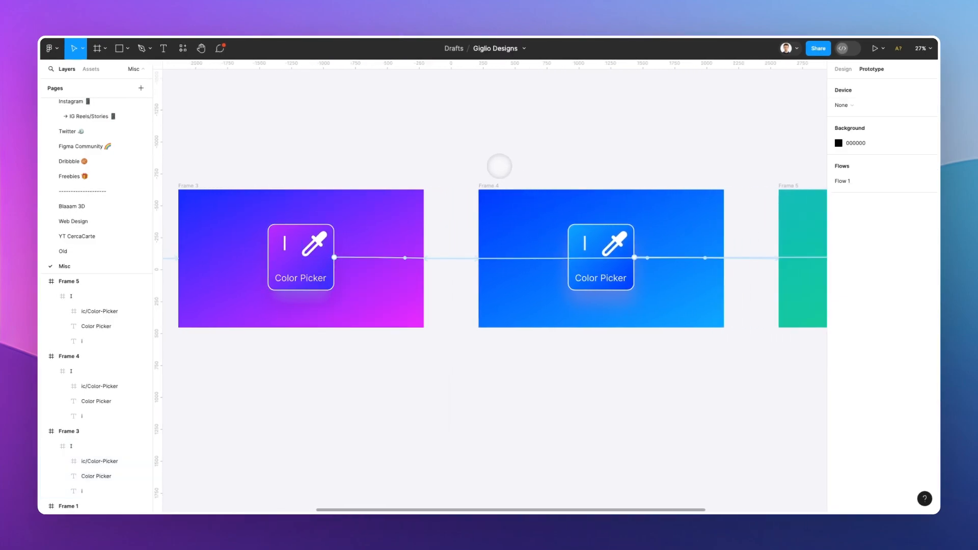
Duplicate Frame 1 directly below the original
scroll(499, 166, down, 3)
scroll(499, 165, left, 6)
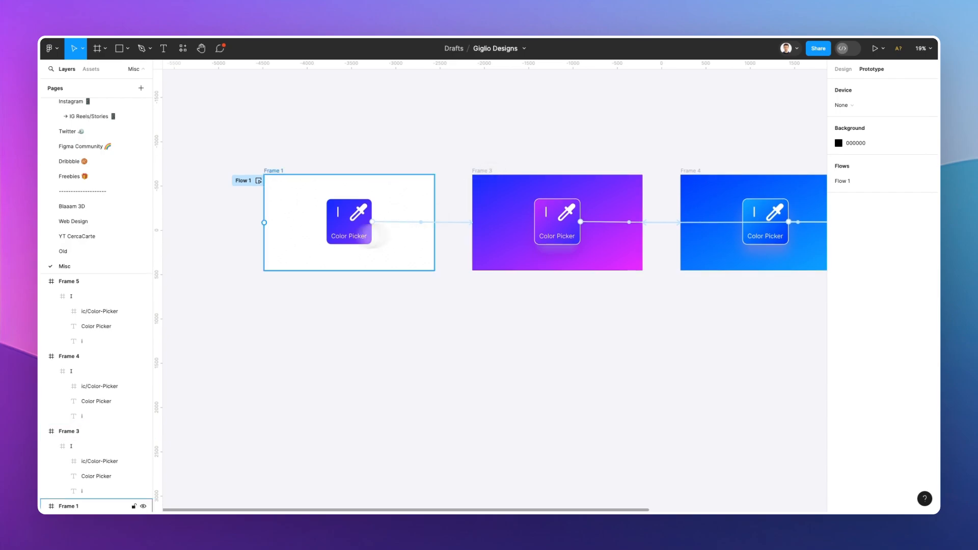
click(306, 181)
drag(306, 181, 301, 323)
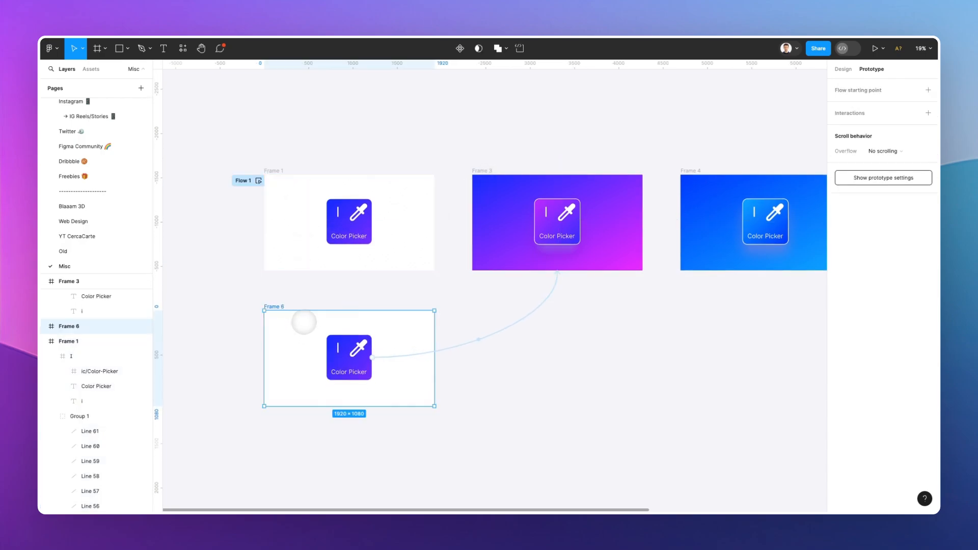
click(675, 316)
click(841, 69)
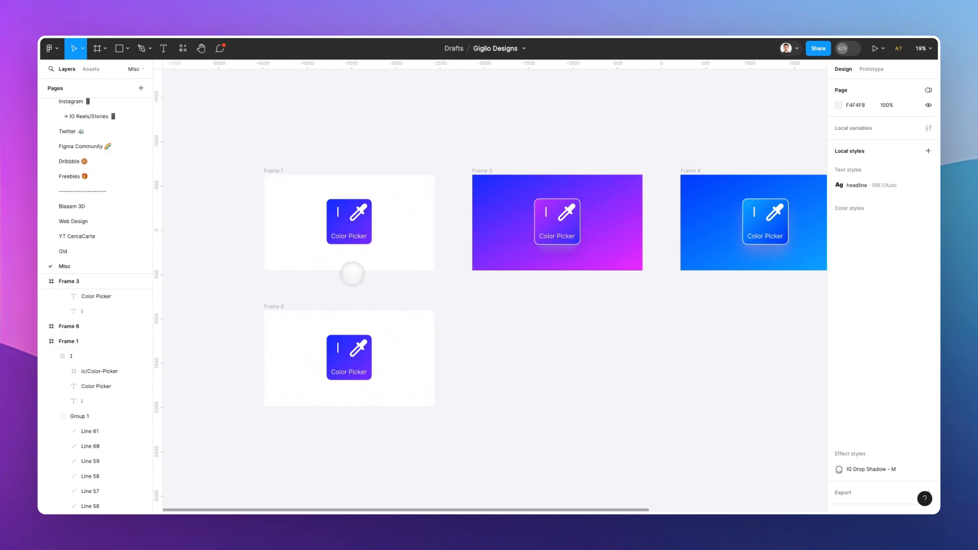
Remove the prototype connection from the duplicated frame's card to Frame 3
scroll(349, 273, left, 3)
scroll(350, 274, down, 2)
click(869, 73)
click(434, 234)
drag(365, 247, 586, 270)
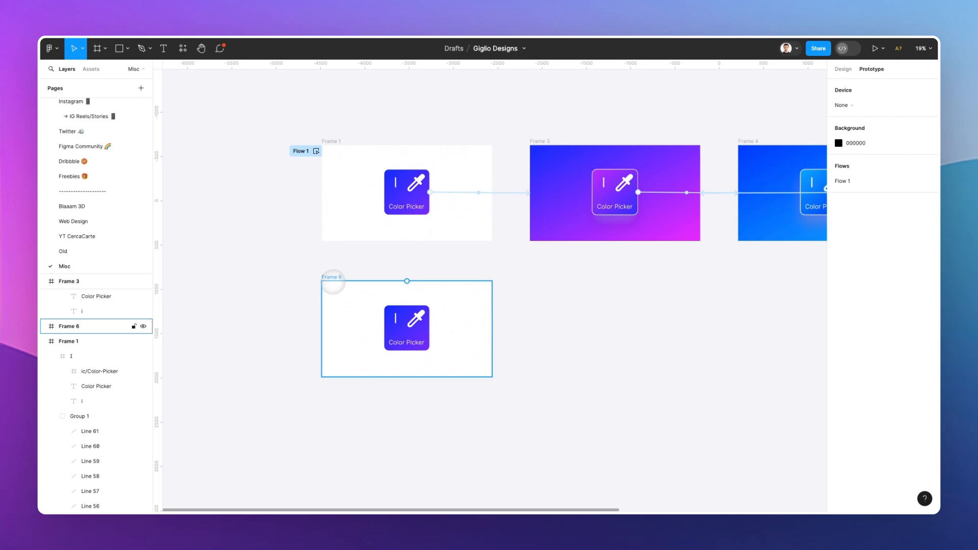
click(381, 281)
drag(527, 258, 600, 280)
Empty Frame 6 by deleting its Color Picker card and the group of background lines
click(408, 326)
key(Delete)
scroll(383, 321, up, 3)
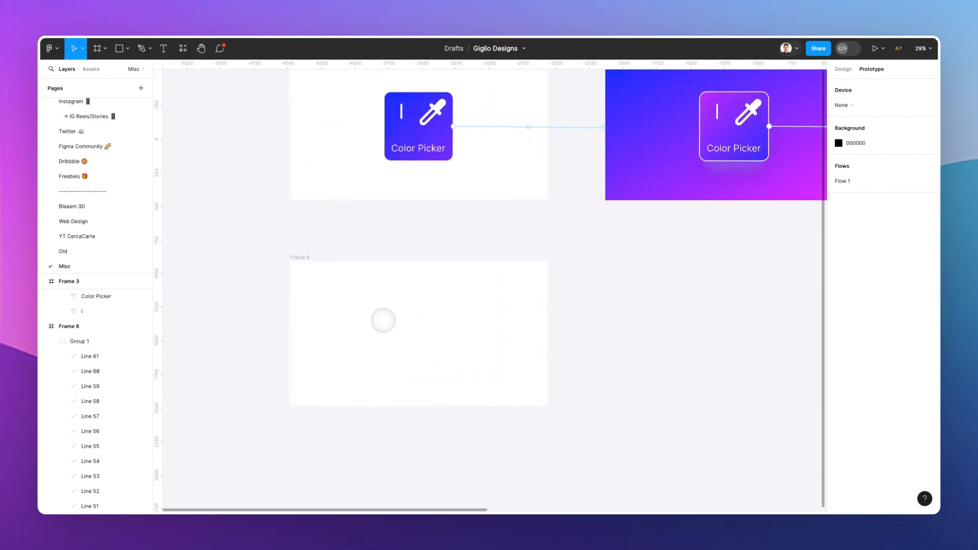
scroll(383, 321, up, 1)
drag(249, 269, 614, 392)
key(Delete)
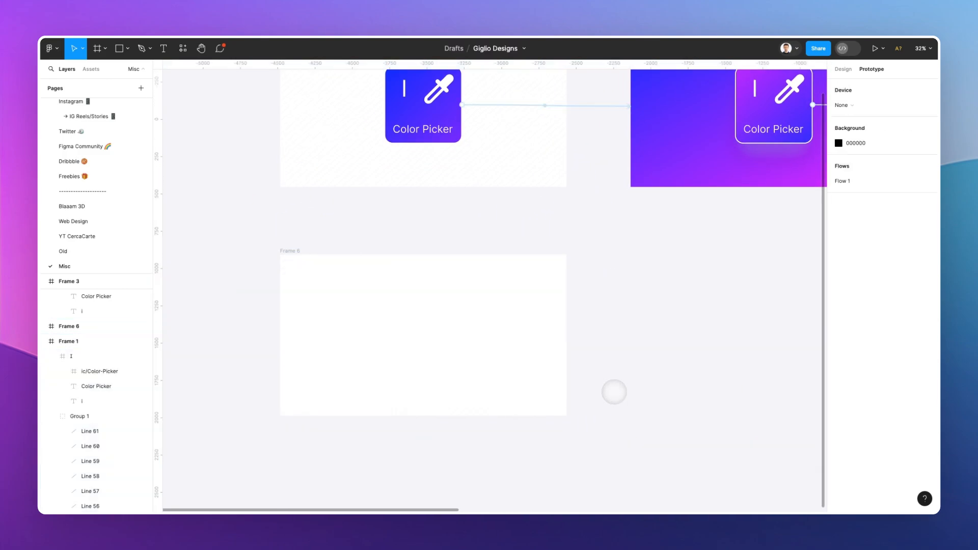
Draw a square of about 504 × 504 in the middle of Frame 6
click(312, 257)
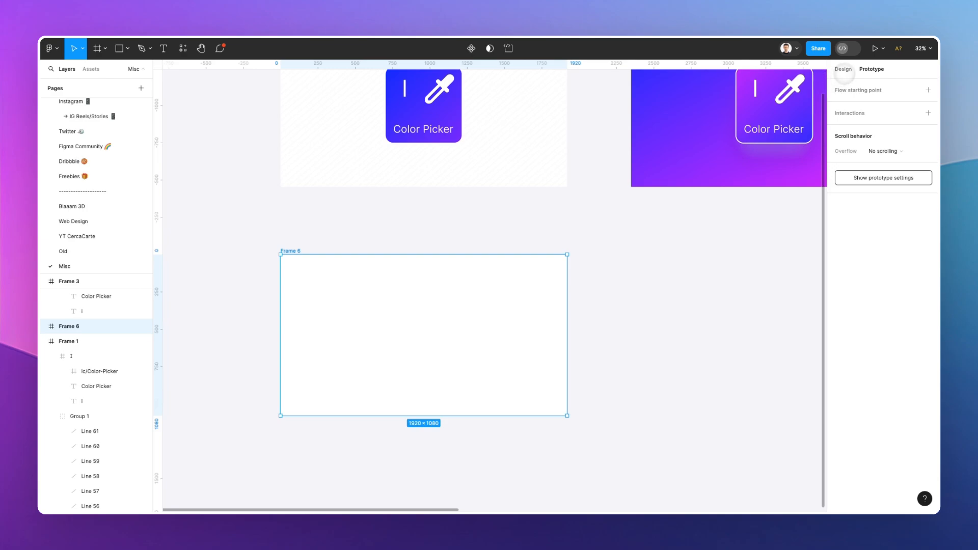
click(844, 71)
scroll(402, 285, down, 2)
scroll(409, 277, up, 2)
key(r)
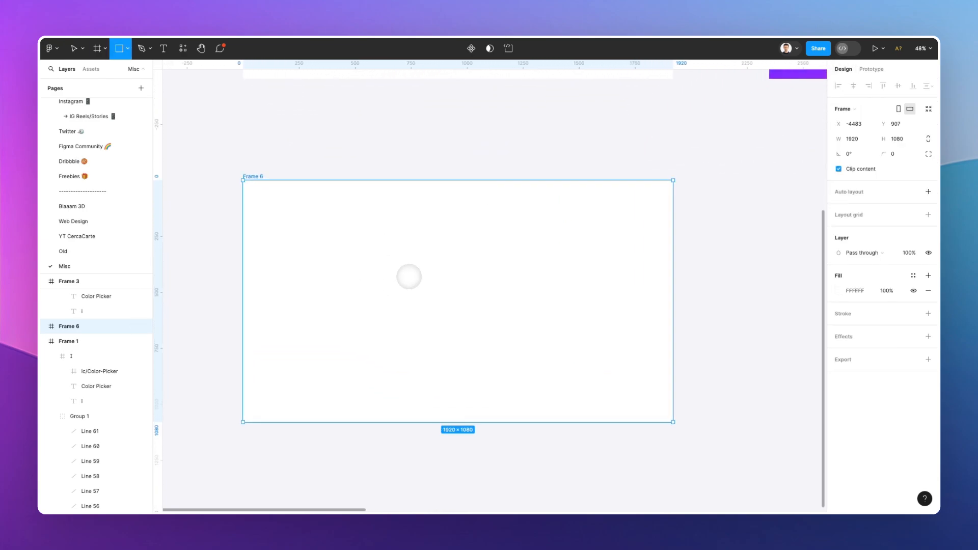
drag(390, 262, 501, 340)
drag(444, 321, 450, 293)
scroll(442, 306, down, 2)
Fill the square in Frame 6 with the blue 000AFF
click(839, 274)
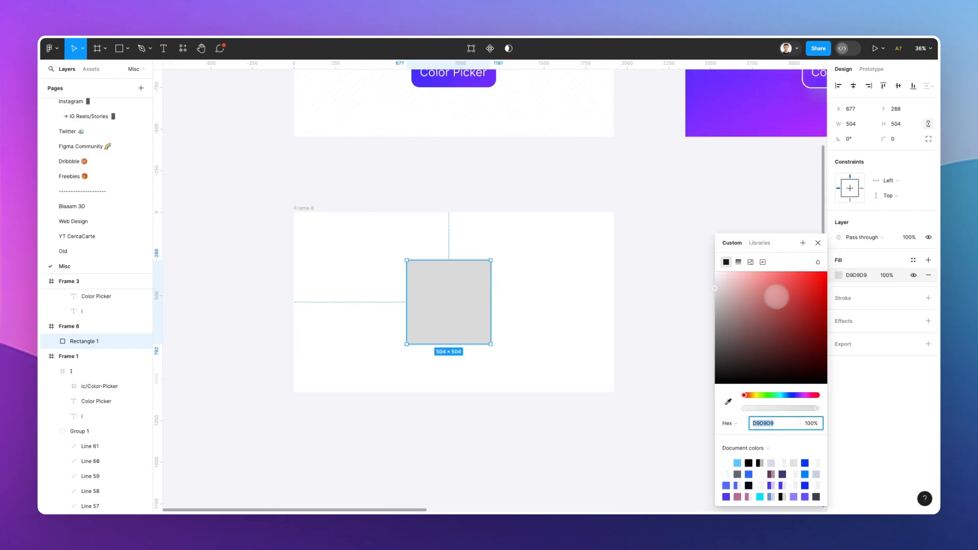
click(791, 395)
drag(814, 318, 827, 272)
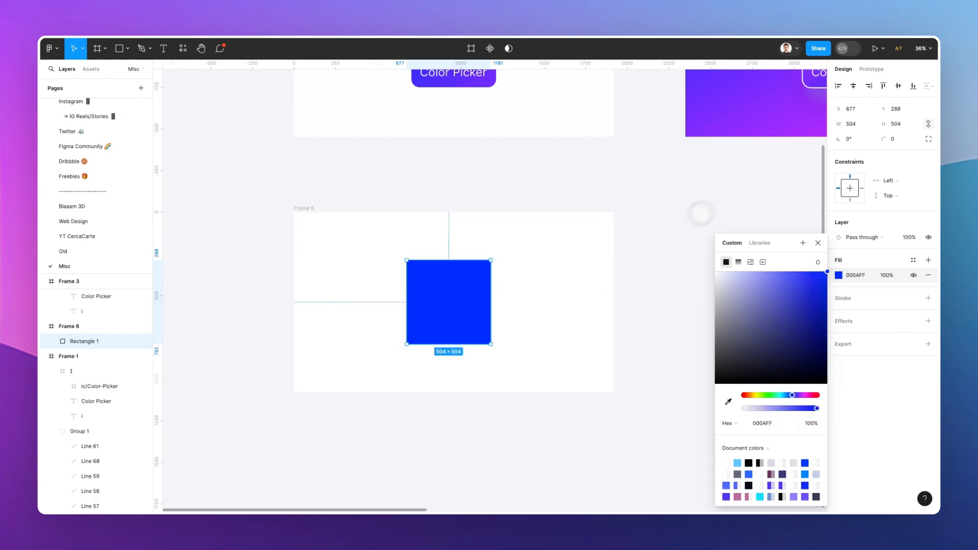
Round the blue square's corners with a radius of 86
drag(887, 138, 434, 170)
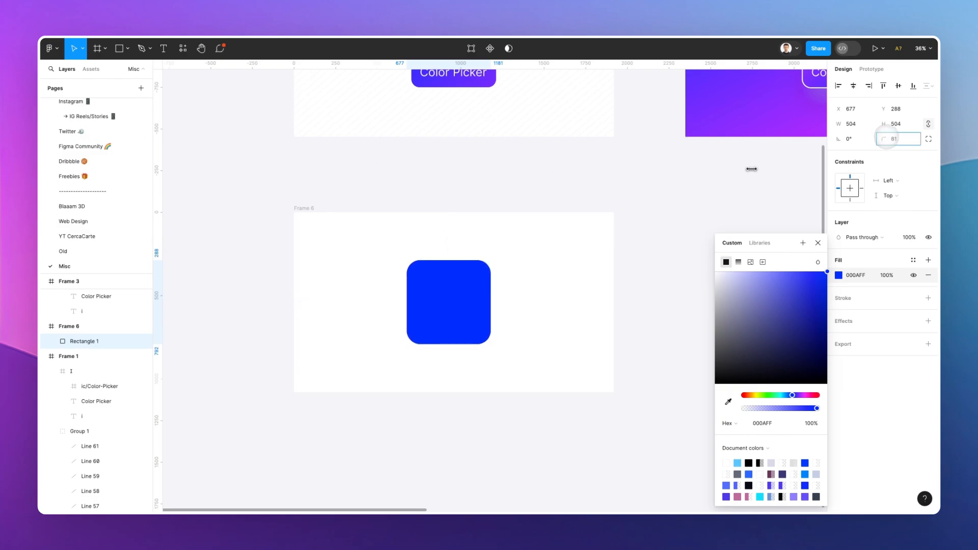
drag(753, 169, 799, 169)
scroll(679, 177, down, 2)
scroll(578, 183, up, 3)
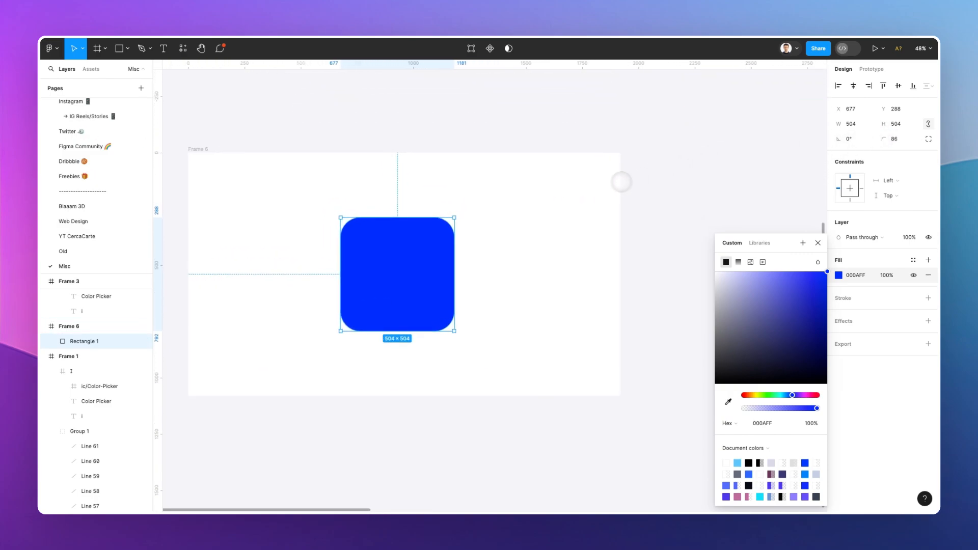
click(622, 182)
Move Frame 6 farther down the canvas, away from the frames above, to about Y 1309
scroll(633, 182, down, 3)
click(308, 157)
key(shift+Down)
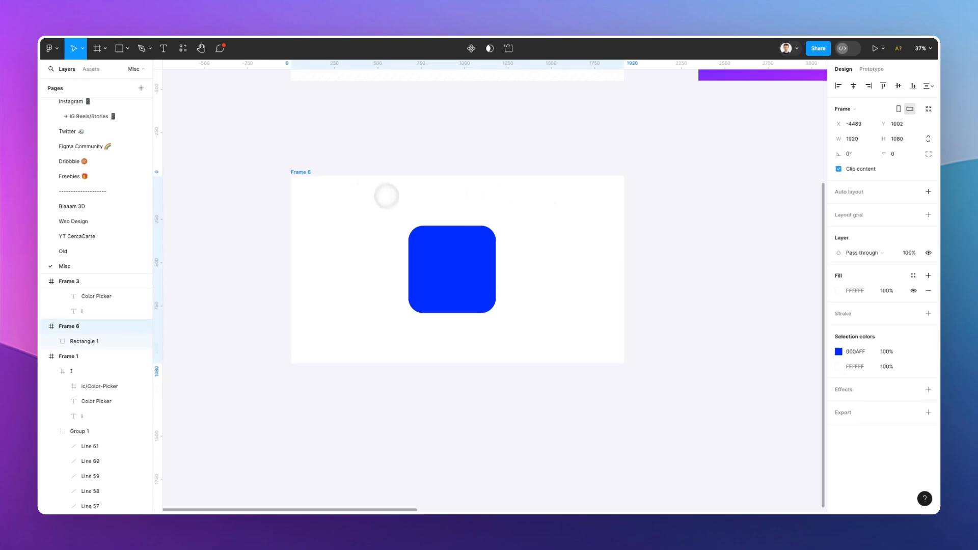
drag(387, 197, 388, 255)
scroll(389, 255, down, 2)
scroll(390, 252, up, 1)
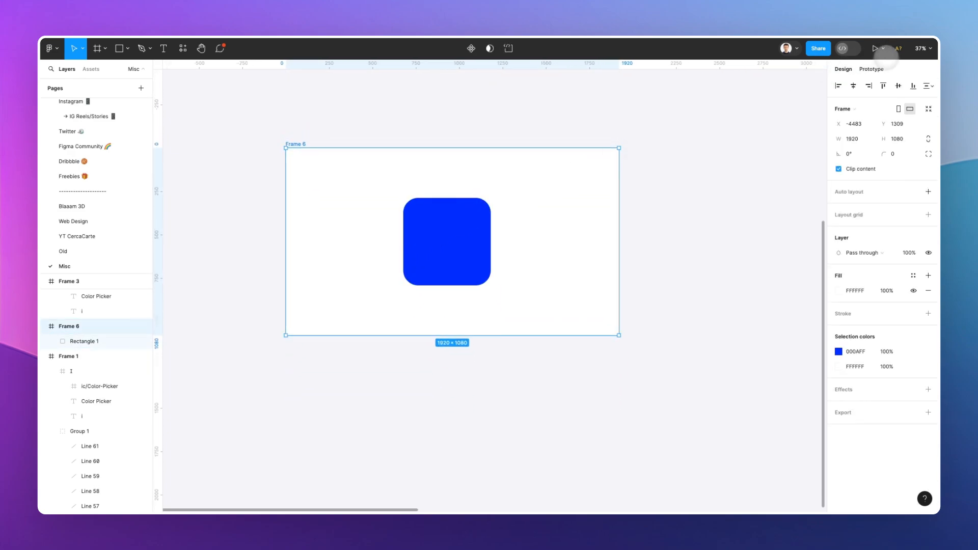
Duplicate Frame 6 with its blue square, placing the copy just to the right of the original
click(872, 69)
click(452, 202)
click(503, 127)
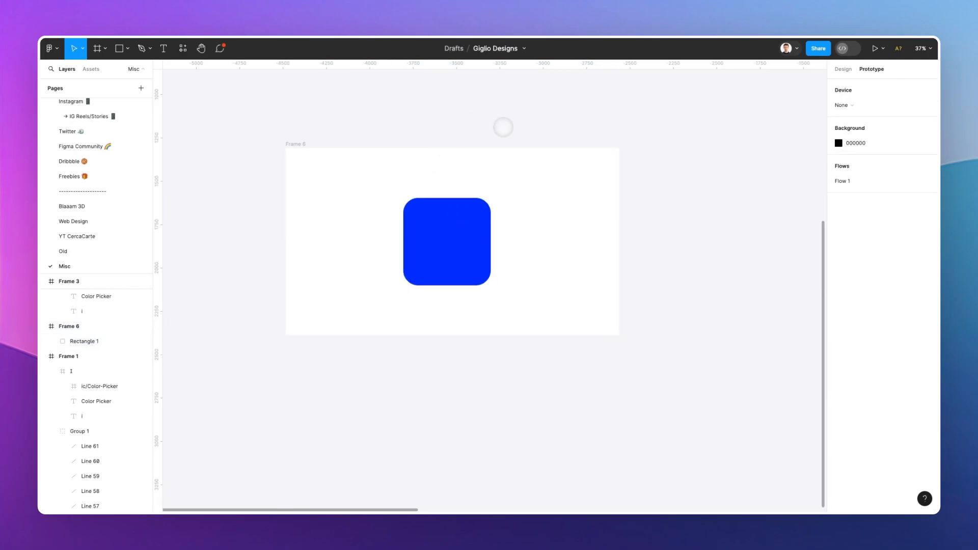
click(296, 145)
scroll(303, 150, up, 1)
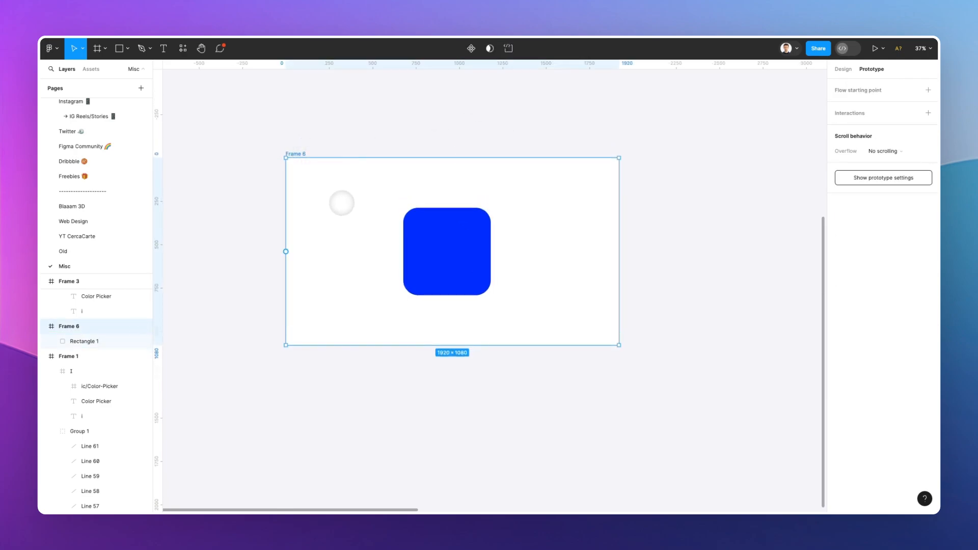
drag(341, 202, 710, 197)
scroll(698, 198, right, 3)
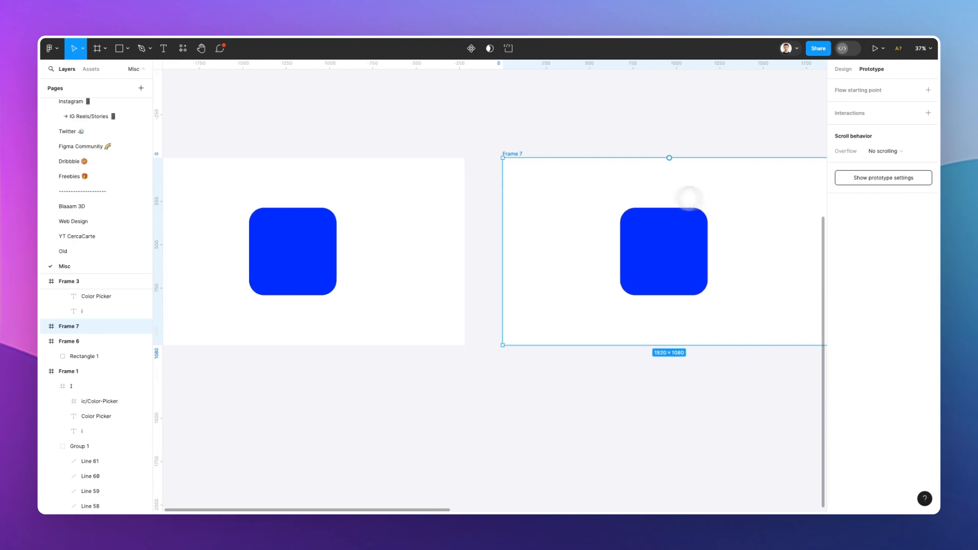
Change the fill of the square in Frame 7 to the light blue 00C2FF
scroll(488, 115, down, 2)
click(651, 233)
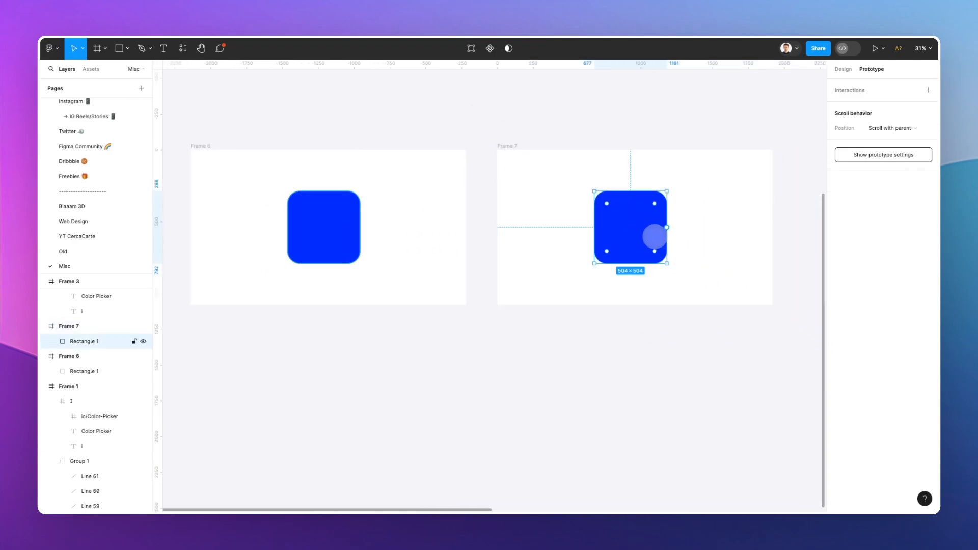
click(843, 70)
click(839, 276)
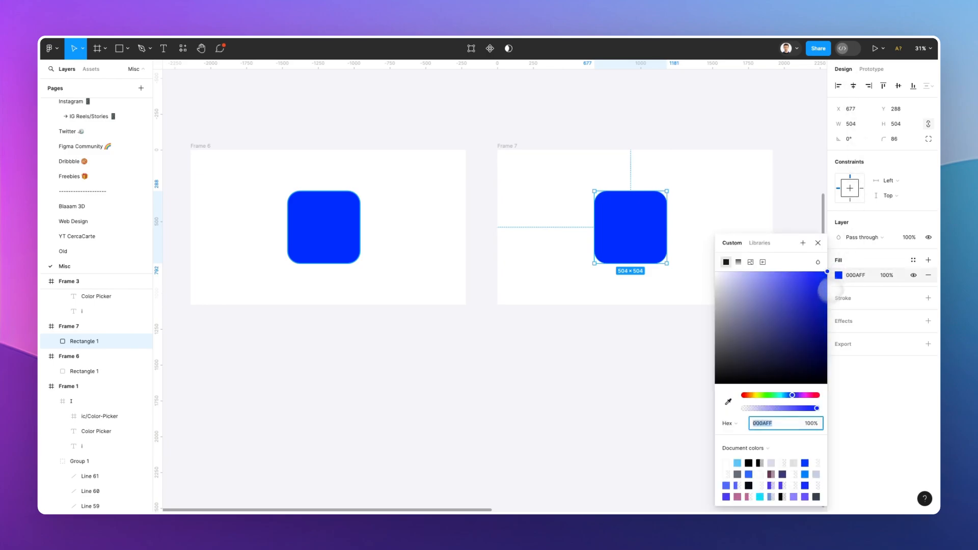
drag(794, 395, 785, 395)
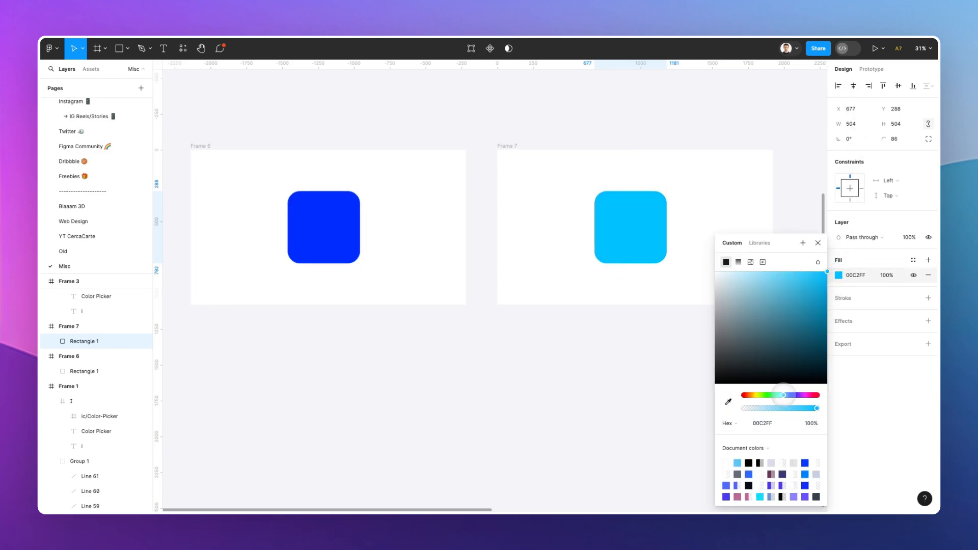
Connect the blue square in Frame 6 to Frame 7 with a prototype interaction
click(671, 382)
scroll(537, 340, up, 1)
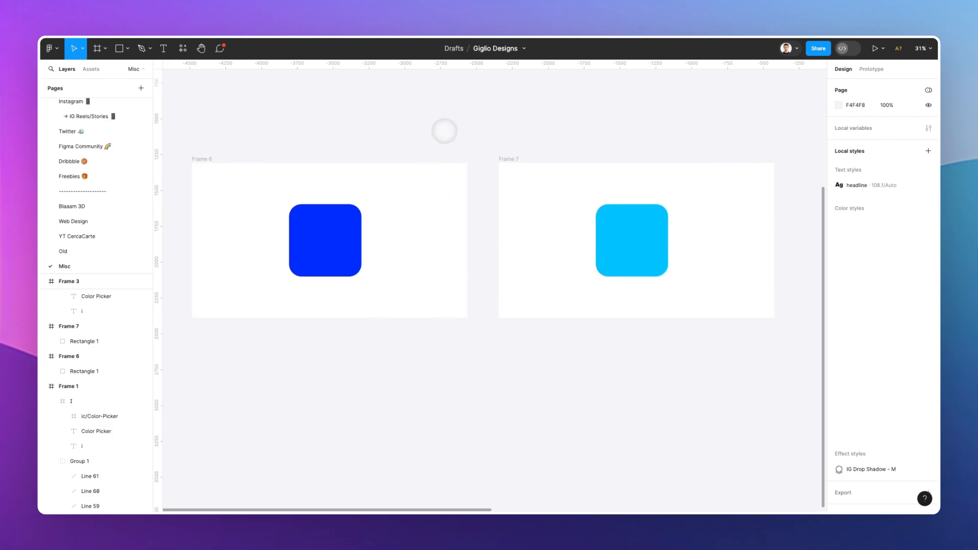
click(308, 234)
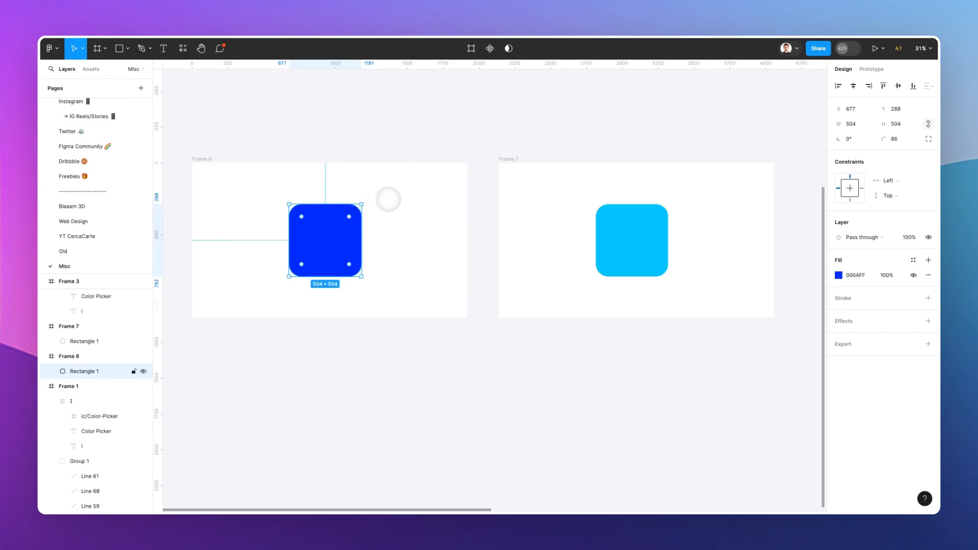
click(871, 69)
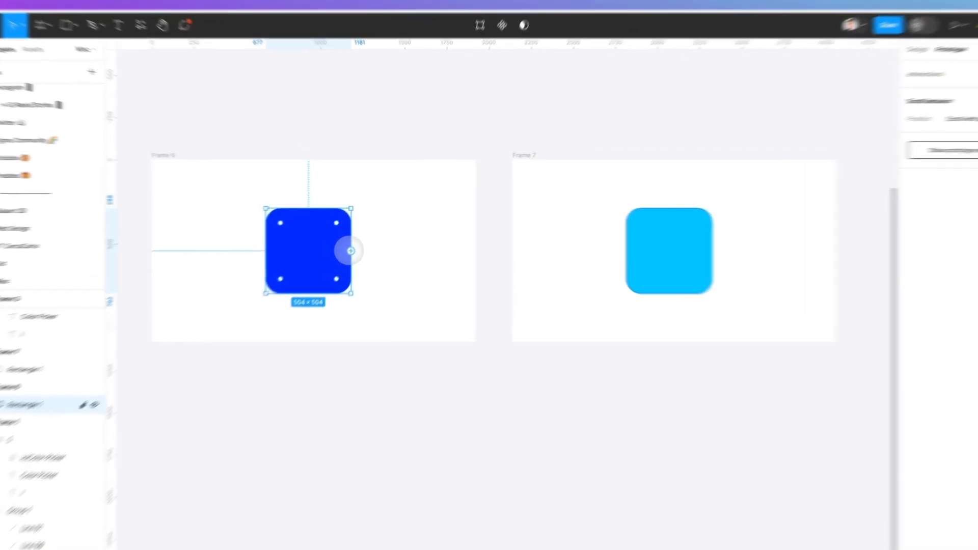
drag(361, 240, 537, 241)
drag(613, 280, 633, 277)
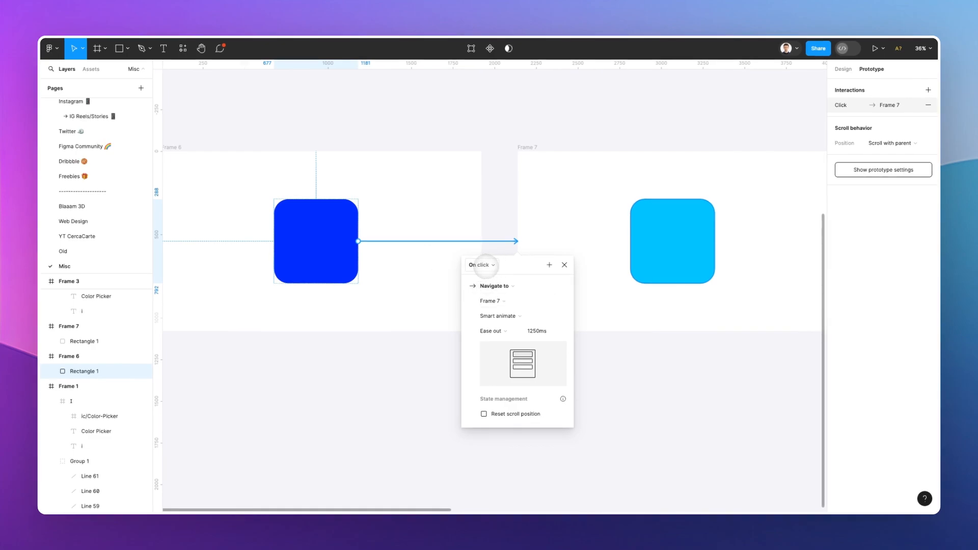
Look through the trigger options of the connection to Frame 7, keeping On click
scroll(468, 266, up, 2)
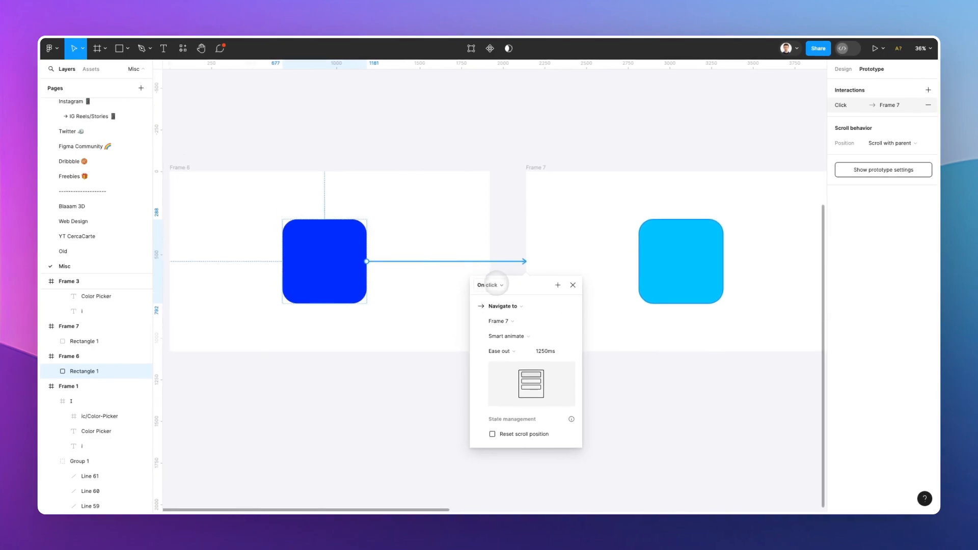
click(491, 285)
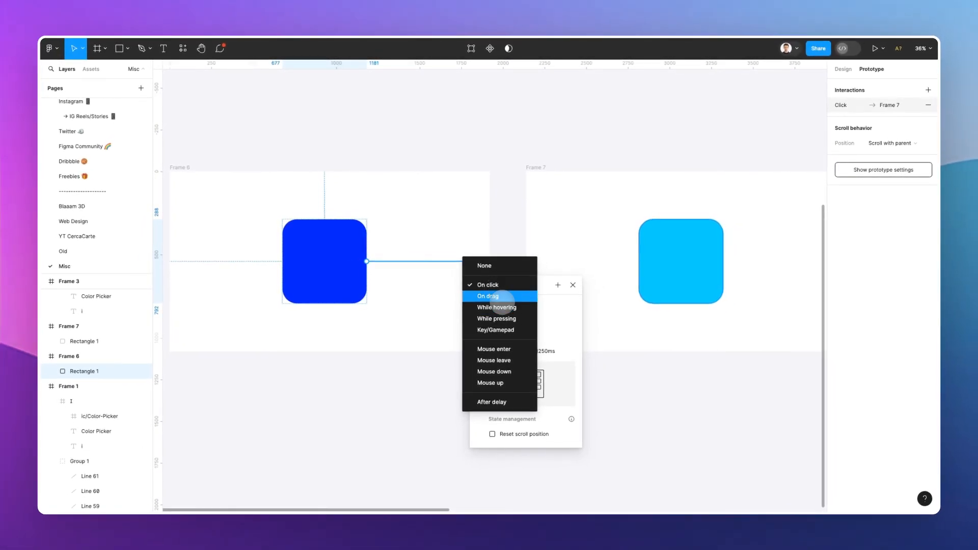
key(Down)
key(Down)
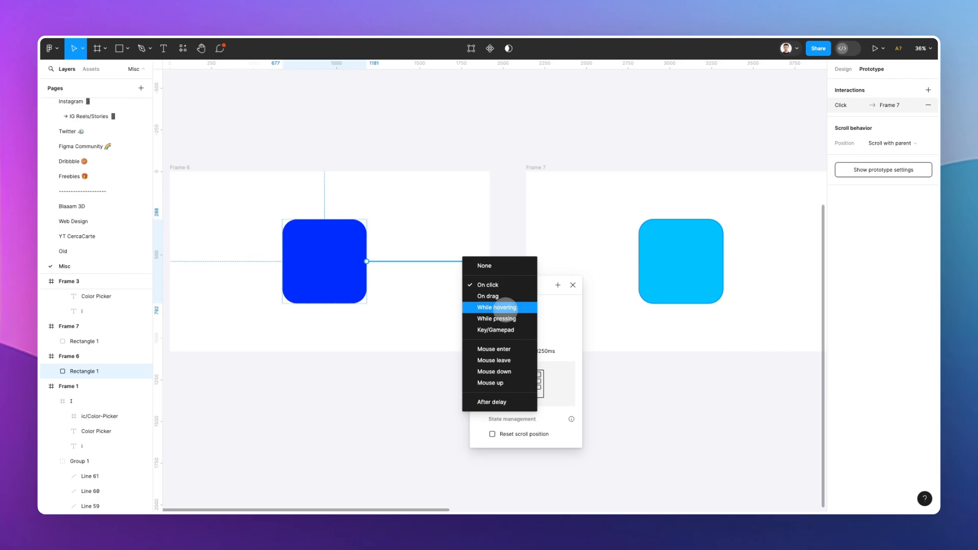
key(Up)
key(Up)
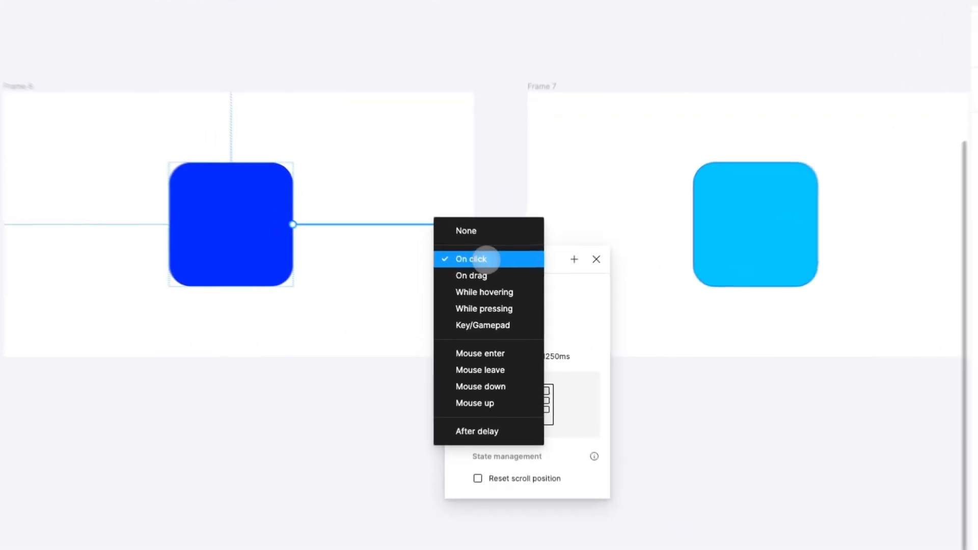
click(497, 285)
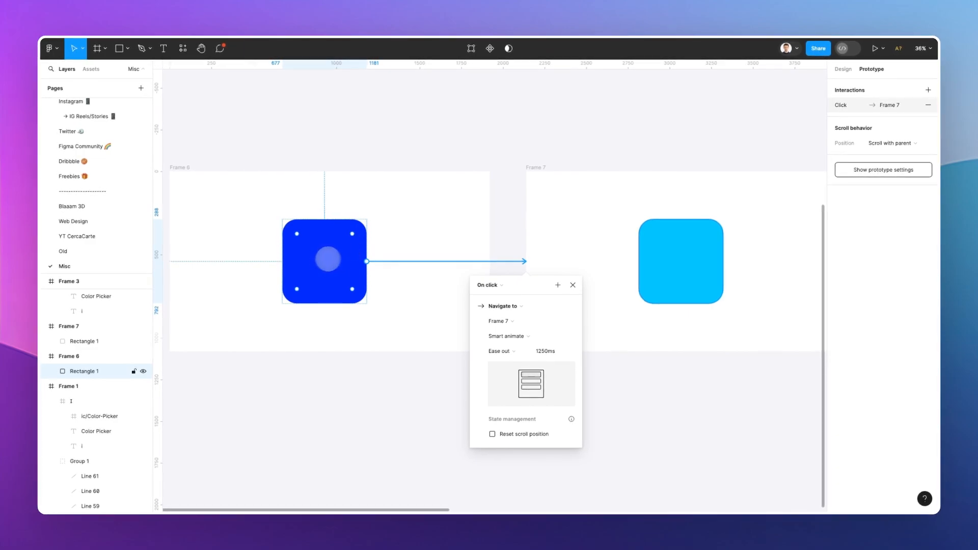
Try the While hovering trigger on the square's connection and restore On click
scroll(588, 239, left, 2)
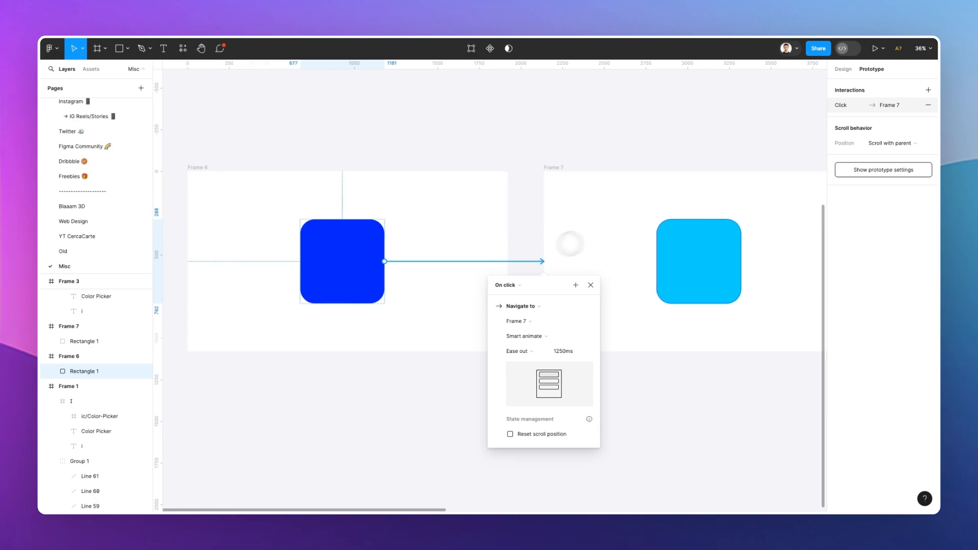
click(506, 285)
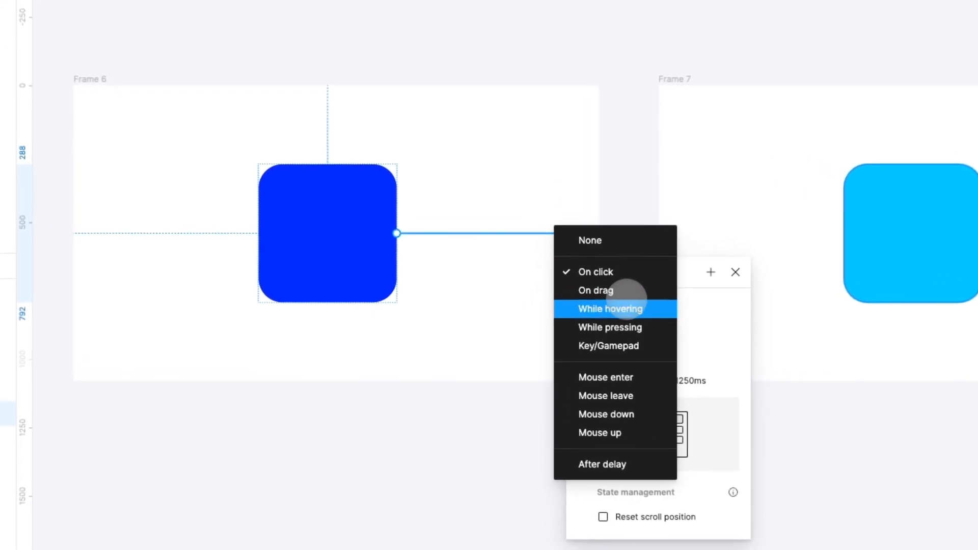
click(623, 307)
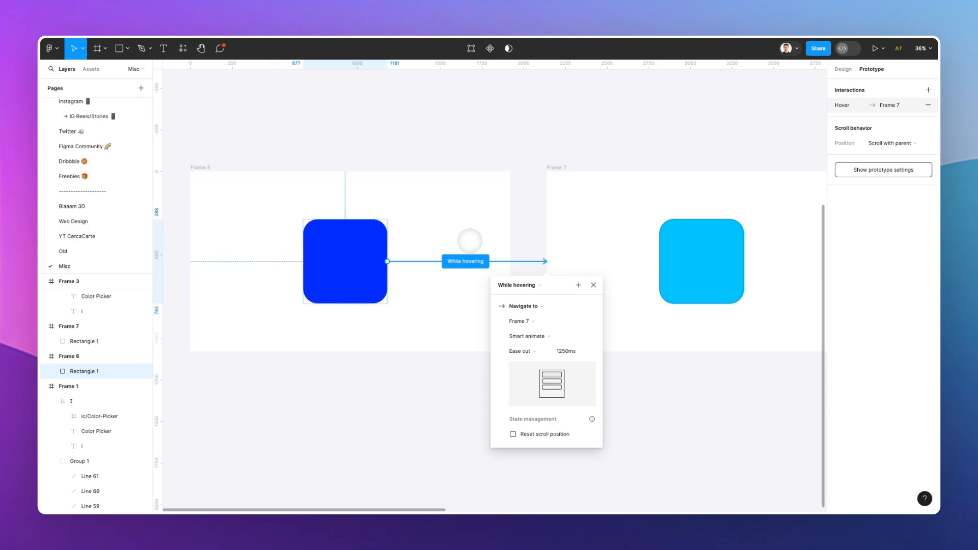
click(517, 284)
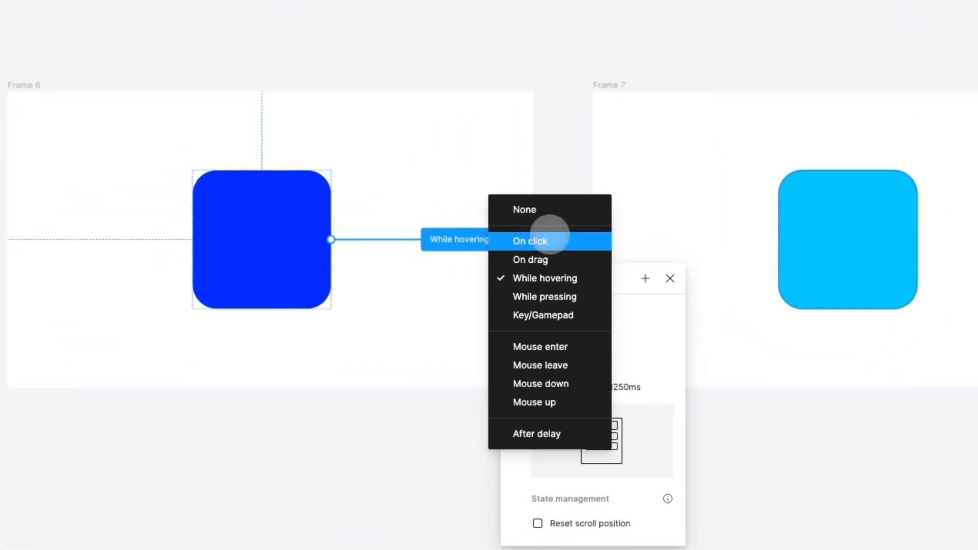
click(517, 261)
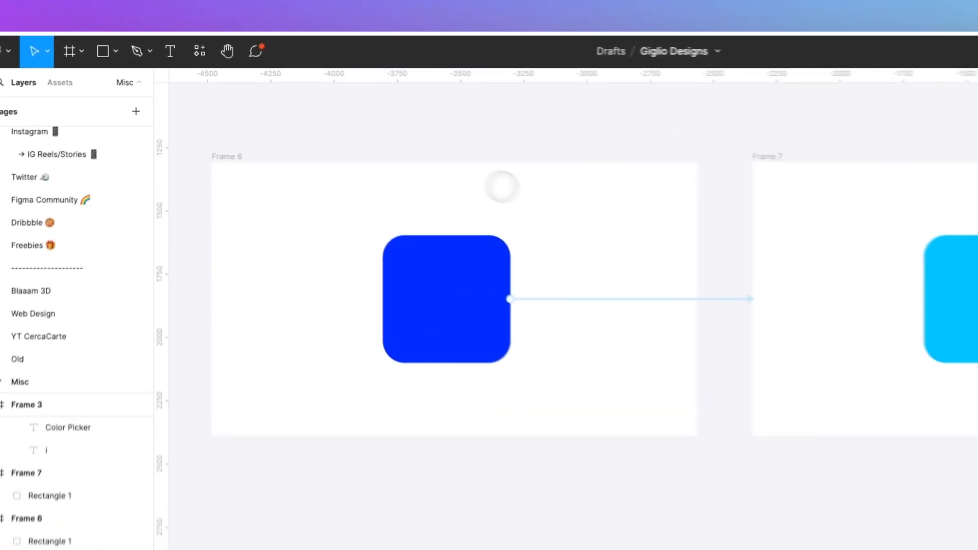
Make Frame 6 a flow starting point of the prototype
click(223, 170)
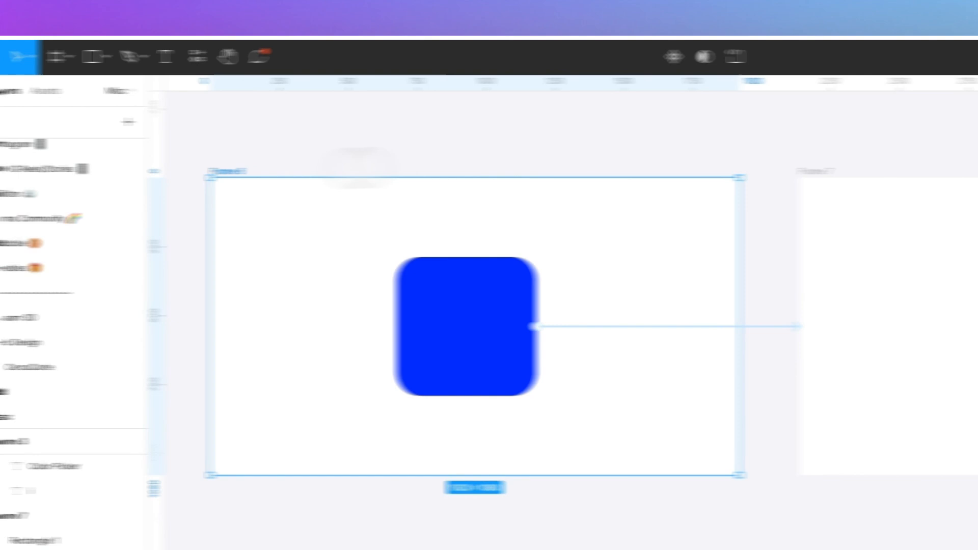
scroll(530, 150, up, 1)
scroll(528, 152, left, 2)
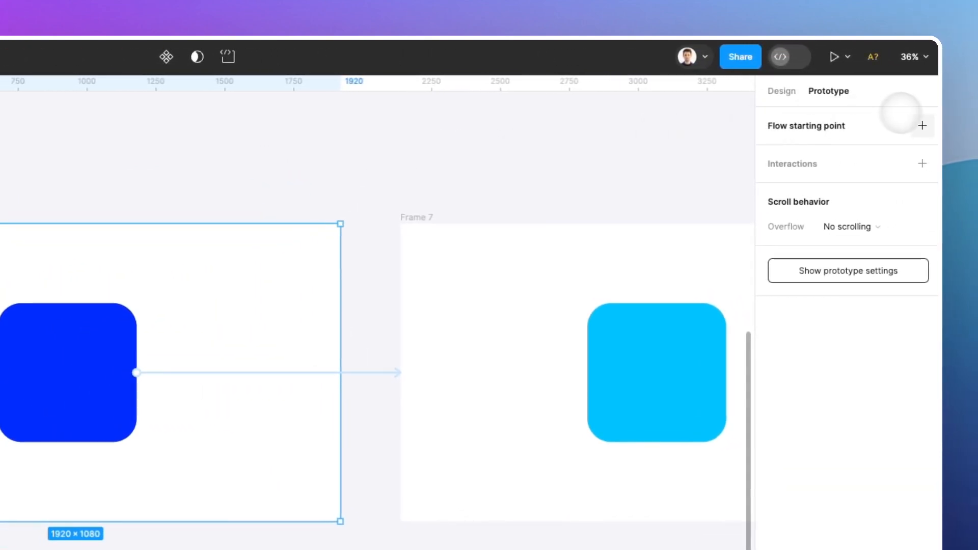
click(922, 125)
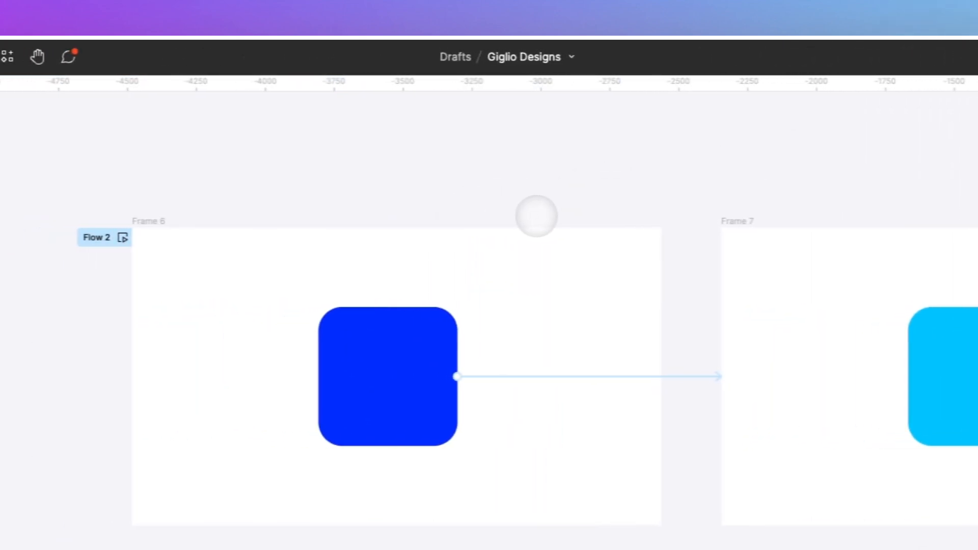
Preview the flow starting at Frame 6, trigger the blue square's transition to Frame 7, and close the preview
scroll(551, 216, up, 8)
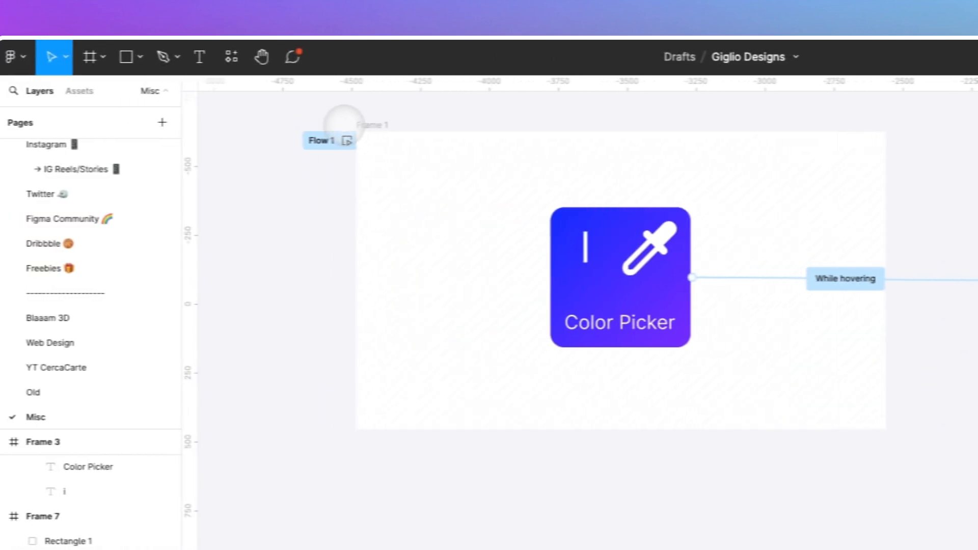
scroll(300, 281, down, 5)
scroll(301, 281, down, 3)
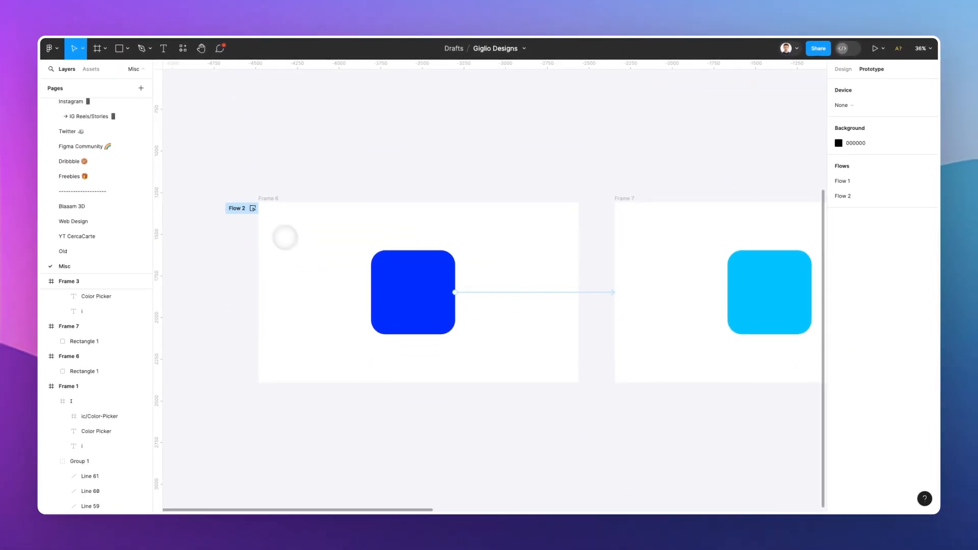
click(261, 217)
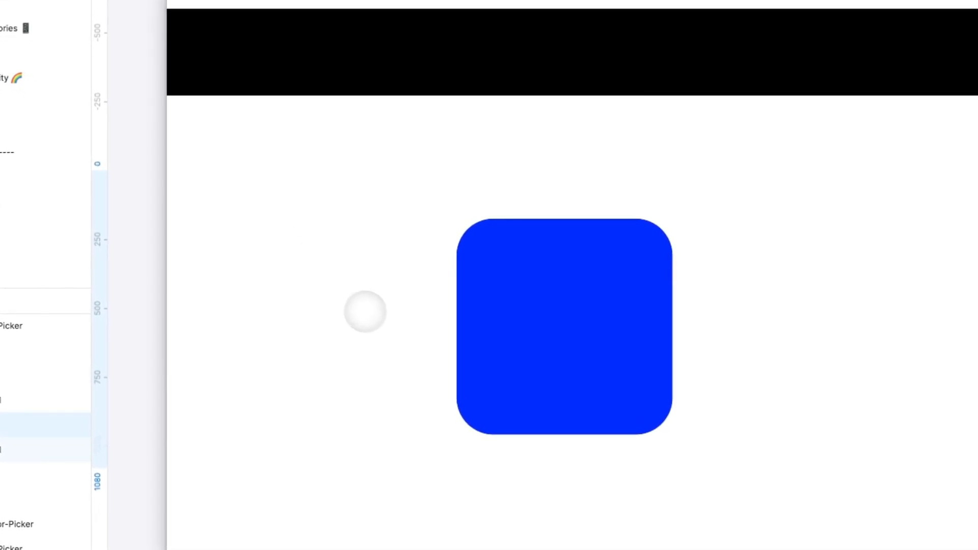
click(605, 343)
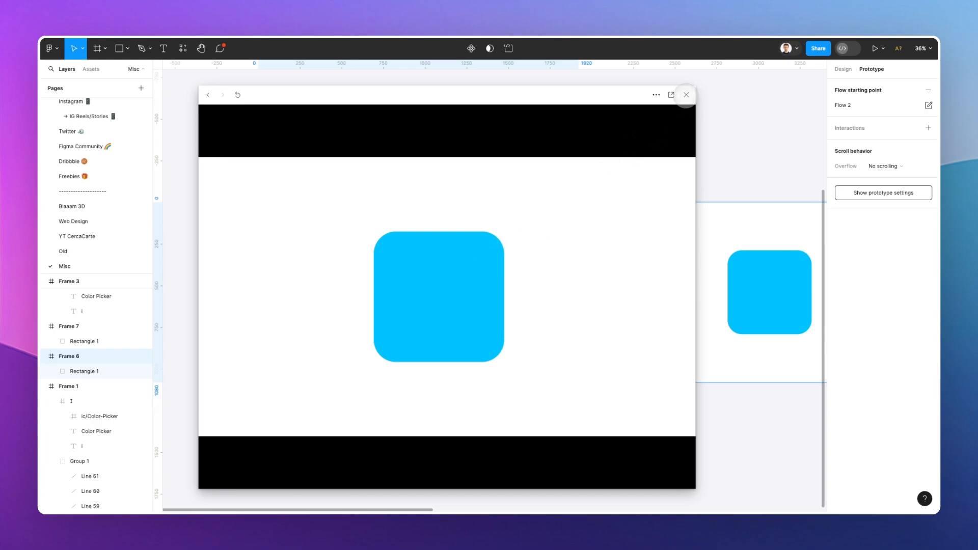
click(686, 95)
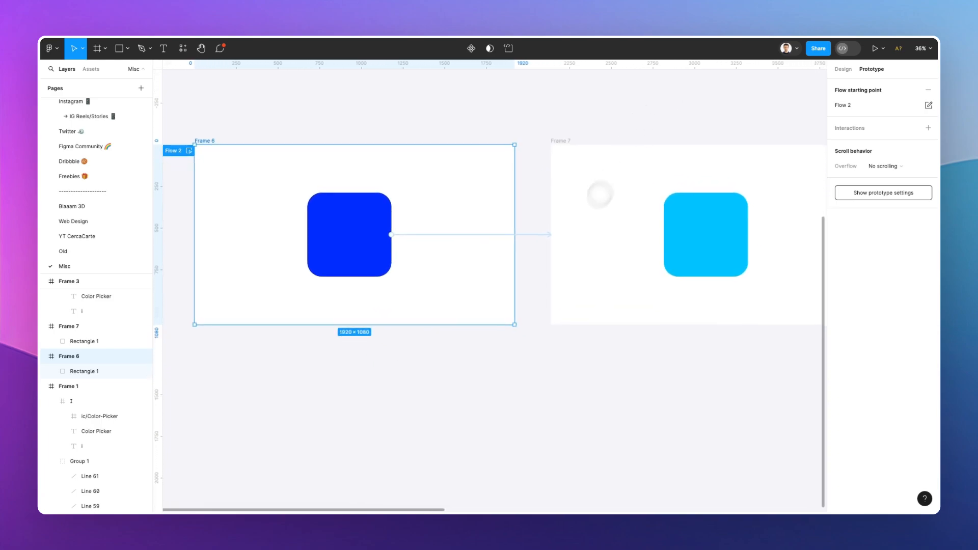
Select Frame 7 and show its design properties
click(557, 142)
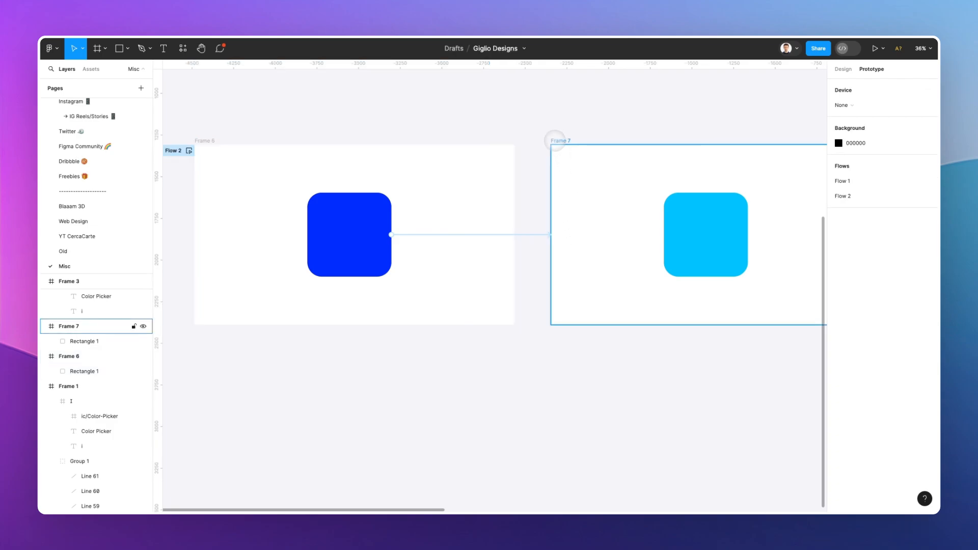
click(555, 140)
scroll(566, 147, right, 2)
click(843, 70)
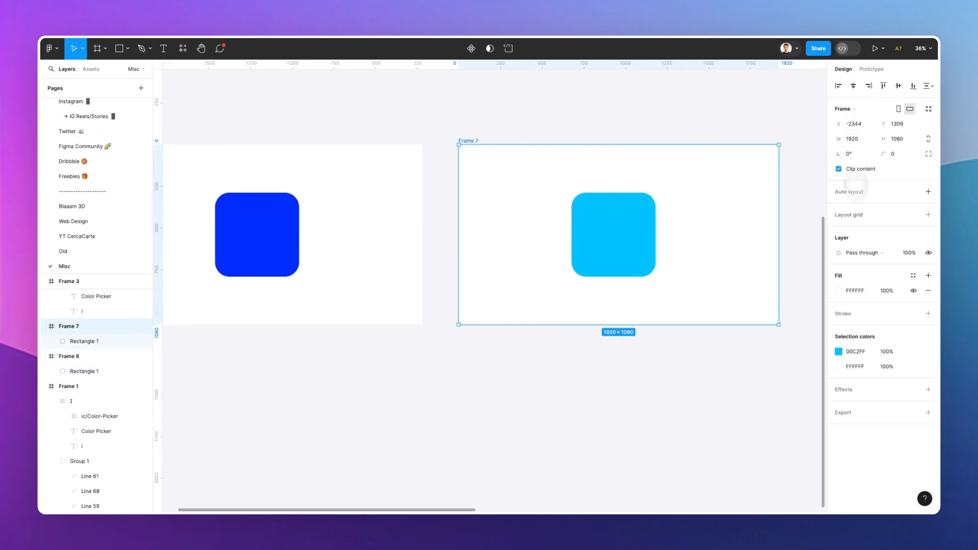
click(839, 351)
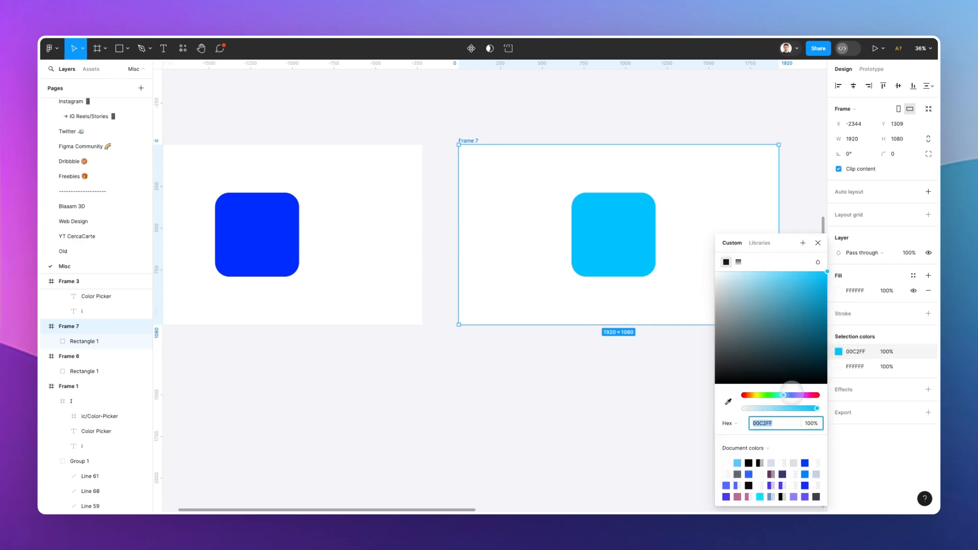
drag(783, 395, 792, 395)
key(super+z)
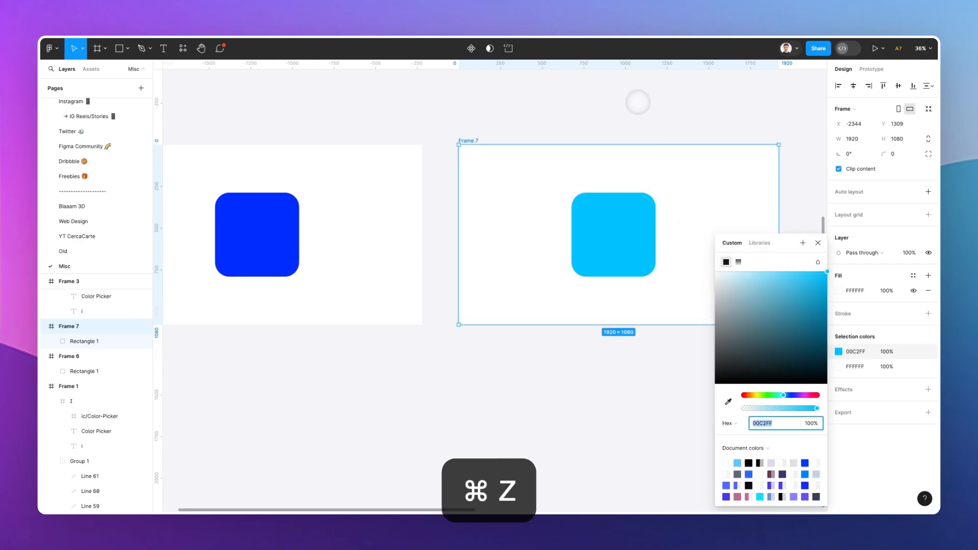
Change Frame 7's background fill to the blue 0085FF
click(838, 290)
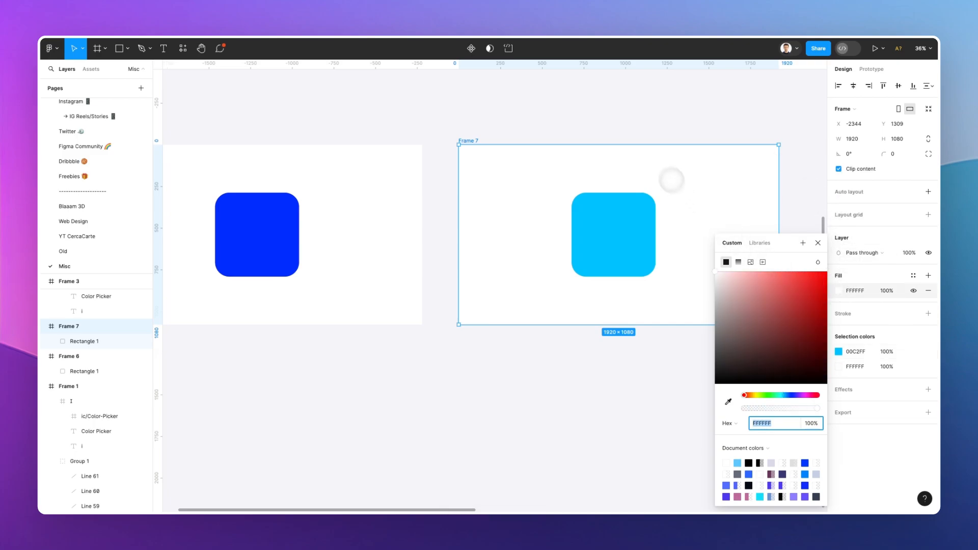
click(787, 394)
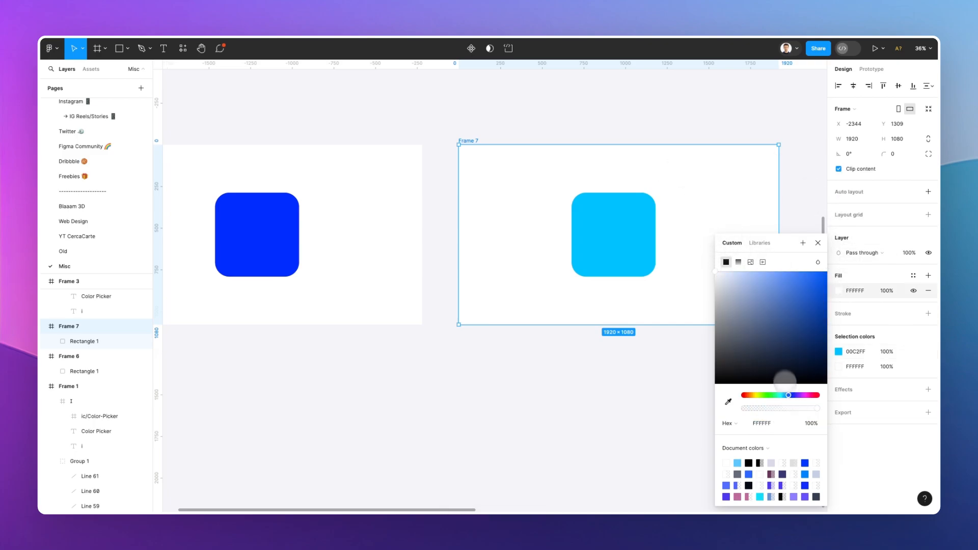
drag(784, 380, 827, 277)
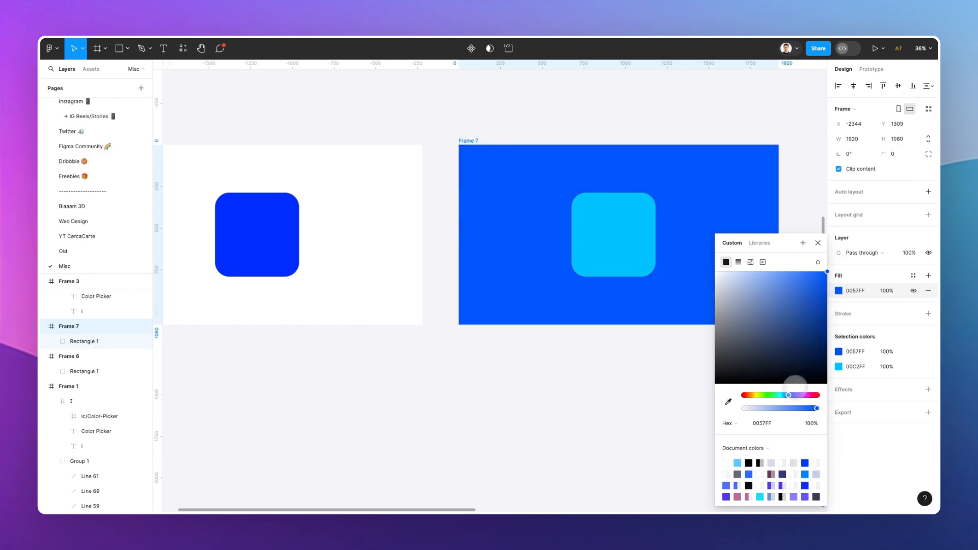
drag(789, 395, 786, 395)
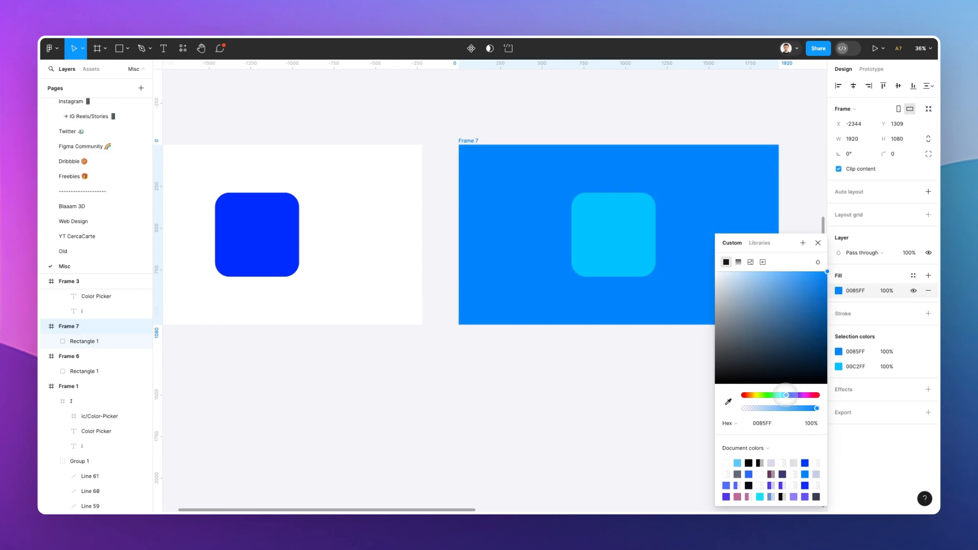
Inspect the interaction settings of the connection from Frame 6's blue square to Frame 7
scroll(468, 131, left, 1)
click(468, 132)
click(302, 209)
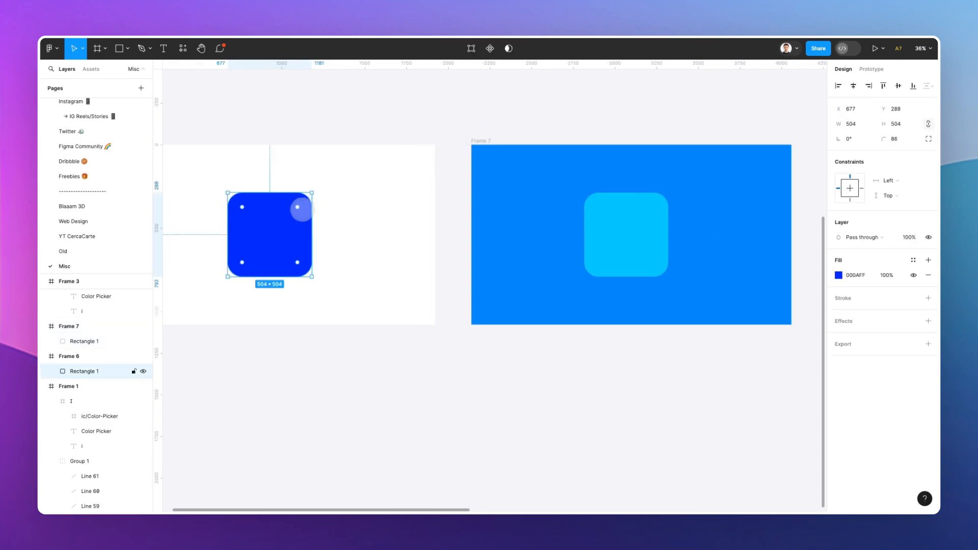
click(872, 68)
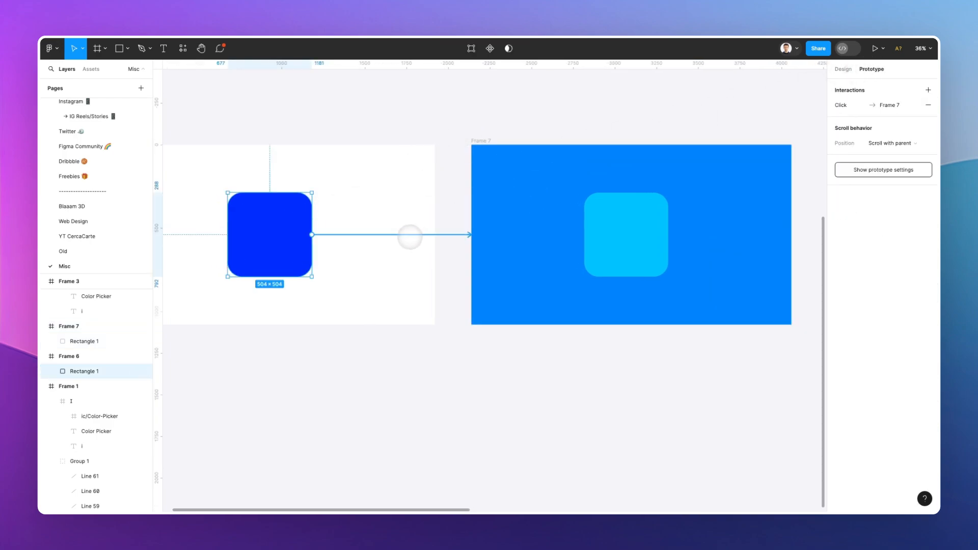
scroll(410, 237, left, 4)
click(460, 235)
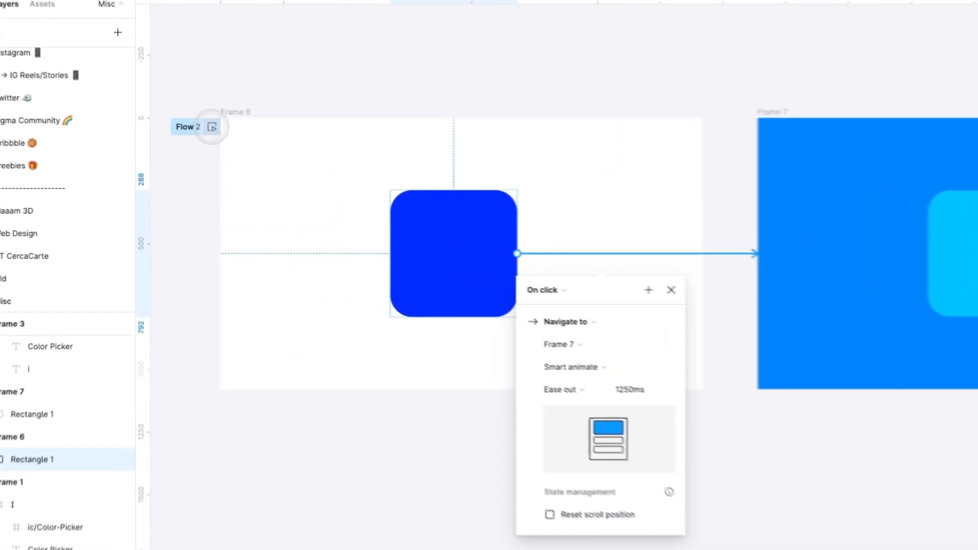
Preview Flow 2 again and trigger the square's transition to the recoloured Frame 7
click(203, 151)
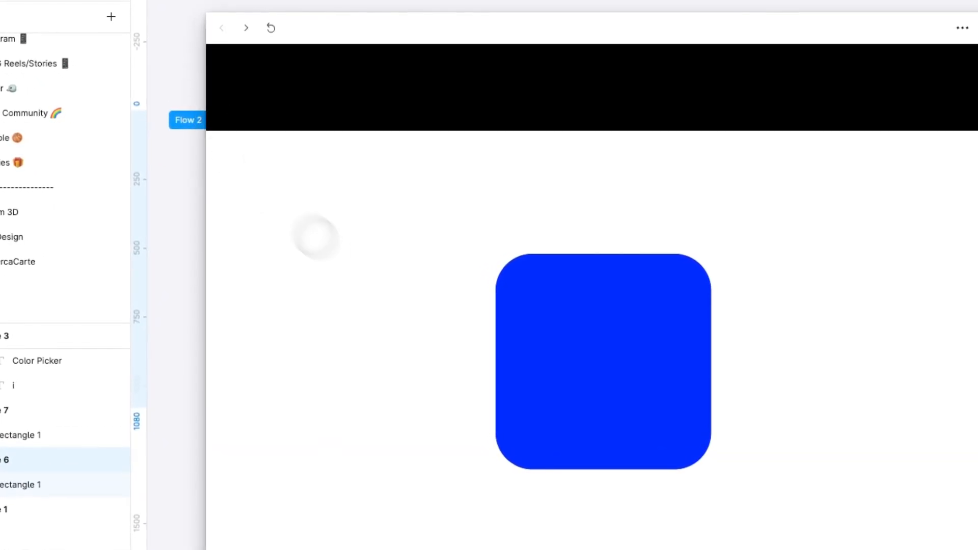
click(545, 372)
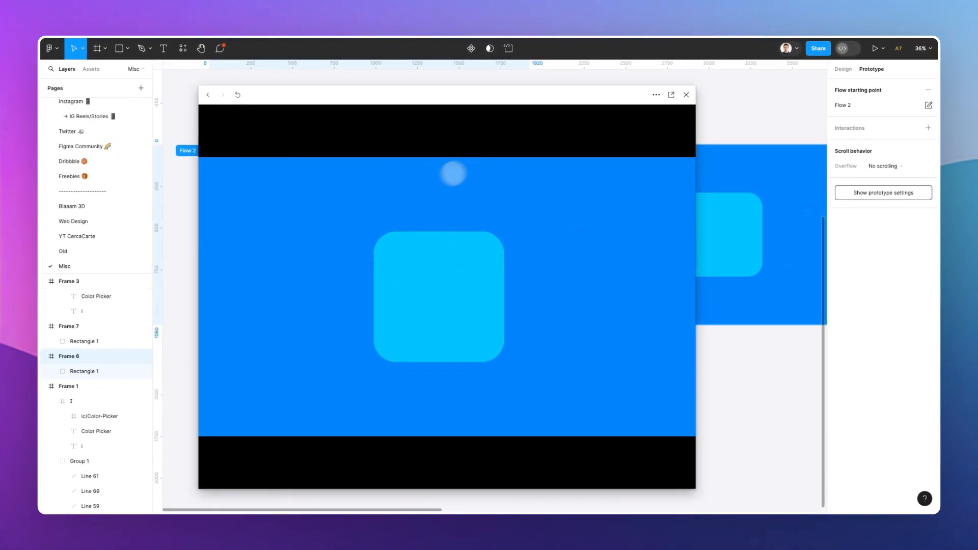
Close the preview and copy the appearance of Frame 3's Color Picker card onto Frame 7's square
click(687, 95)
scroll(544, 199, down, 5)
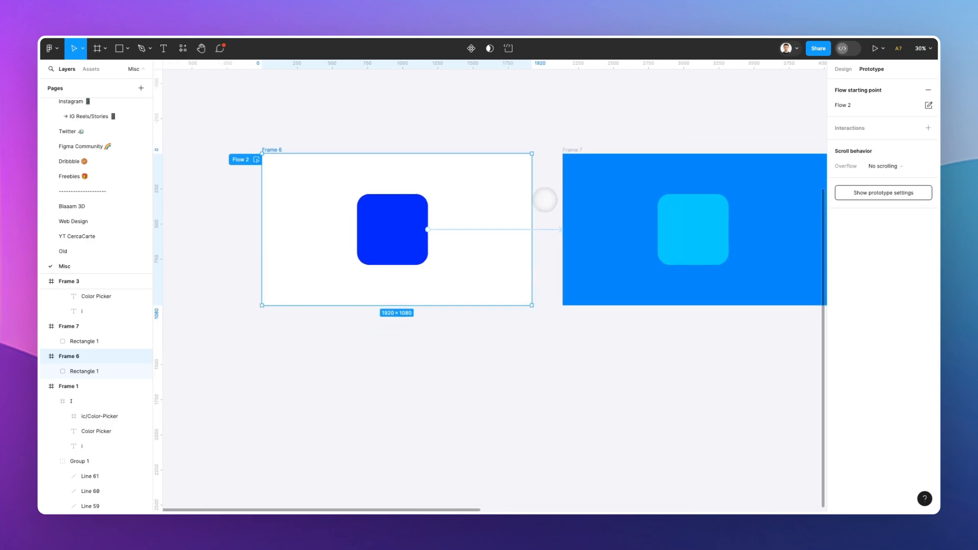
scroll(545, 199, up, 3)
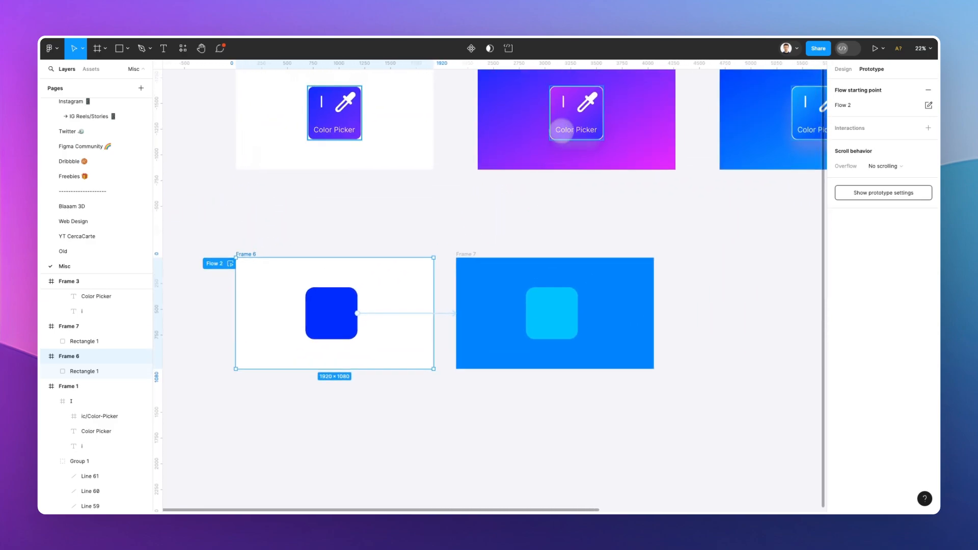
click(577, 117)
key(super+alt+c)
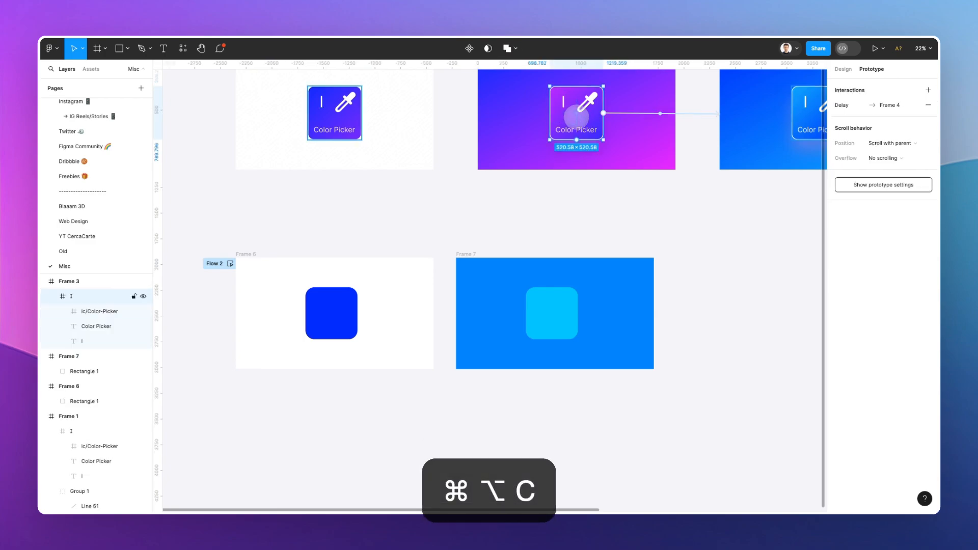
click(547, 303)
key(super+alt+v)
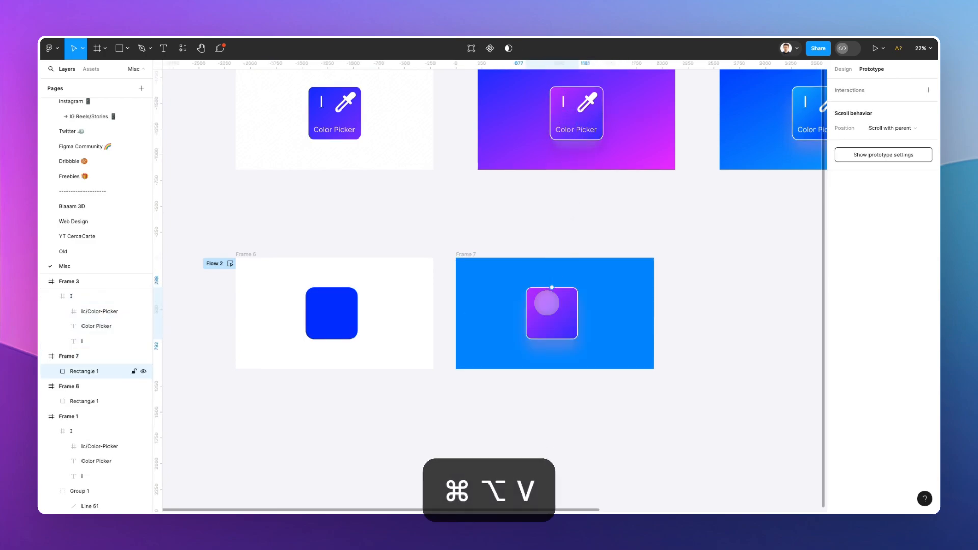
Copy Frame 3's background properties and paste them onto Frame 7
click(520, 183)
click(499, 84)
key(super+alt+c)
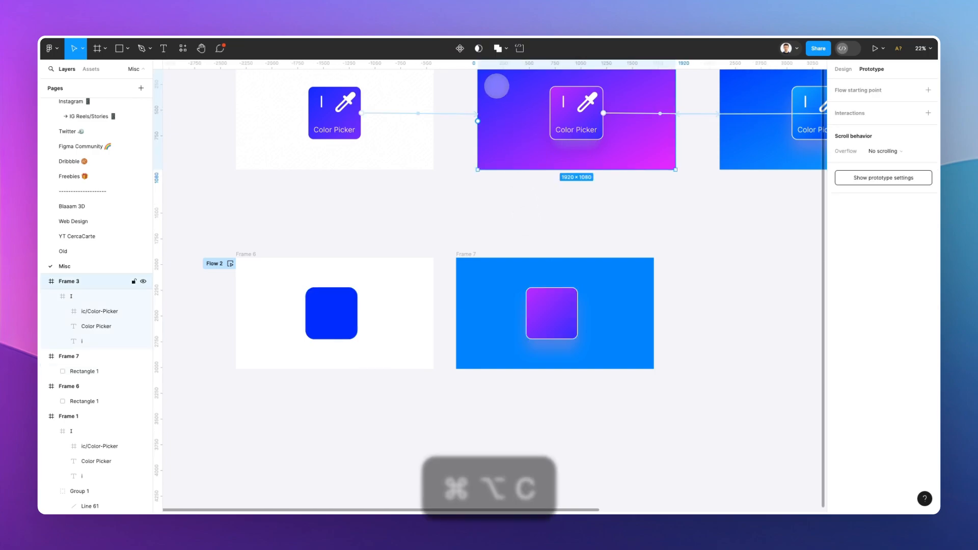
click(489, 277)
key(super+alt+v)
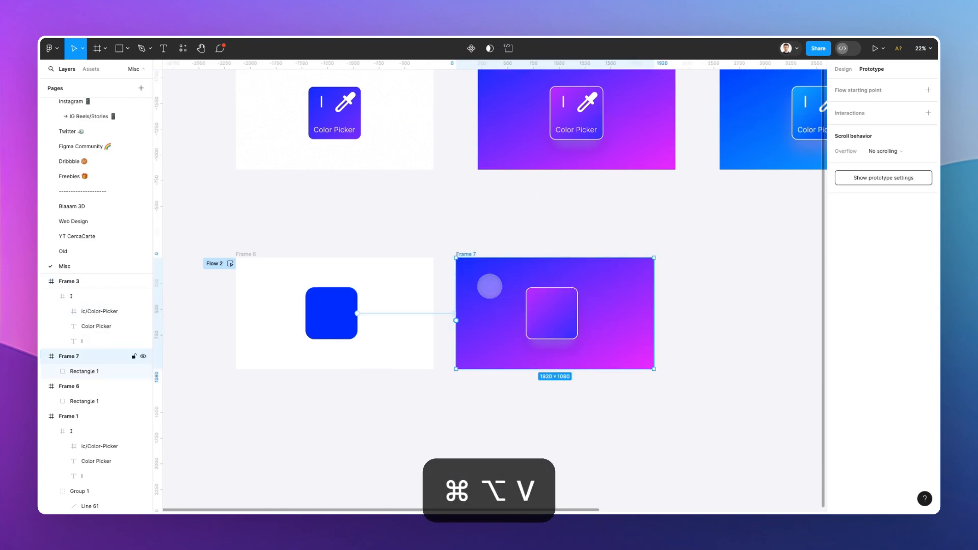
Copy the properties of Frame 1's Color Picker card and paste them onto Frame 6's square
click(343, 113)
key(super+alt+c)
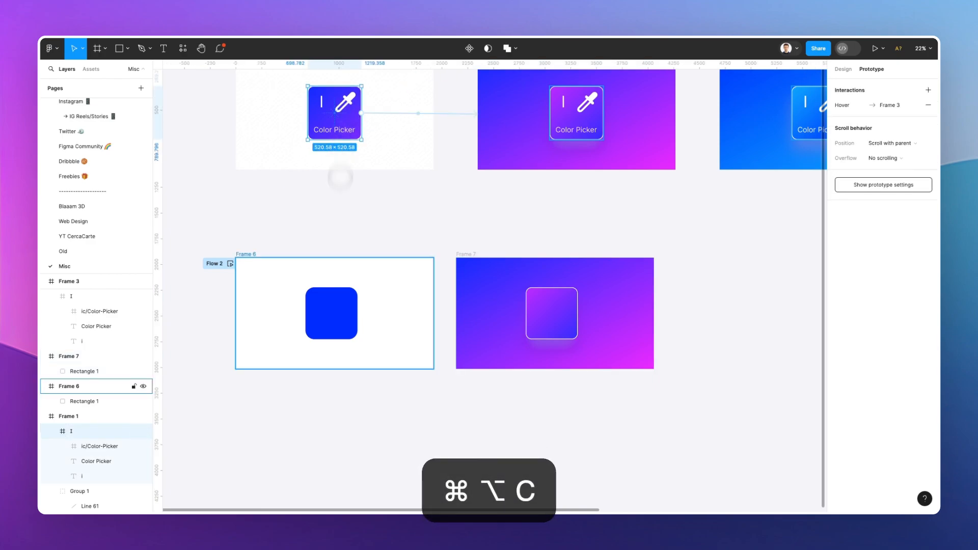
click(337, 289)
key(super+alt+v)
scroll(338, 288, down, 3)
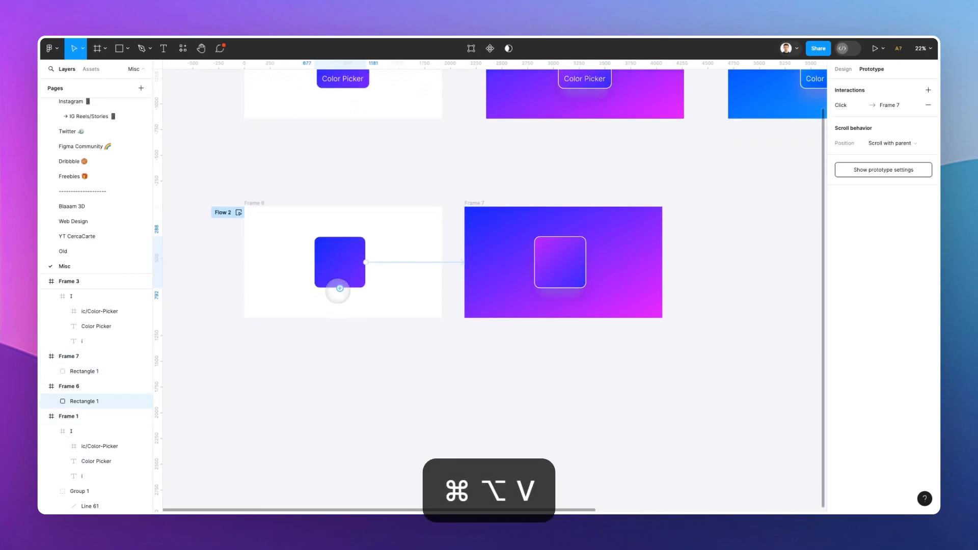
Preview Flow 2, trigger the gradient square's transition to Frame 7, and close the preview
scroll(355, 248, up, 3)
click(386, 162)
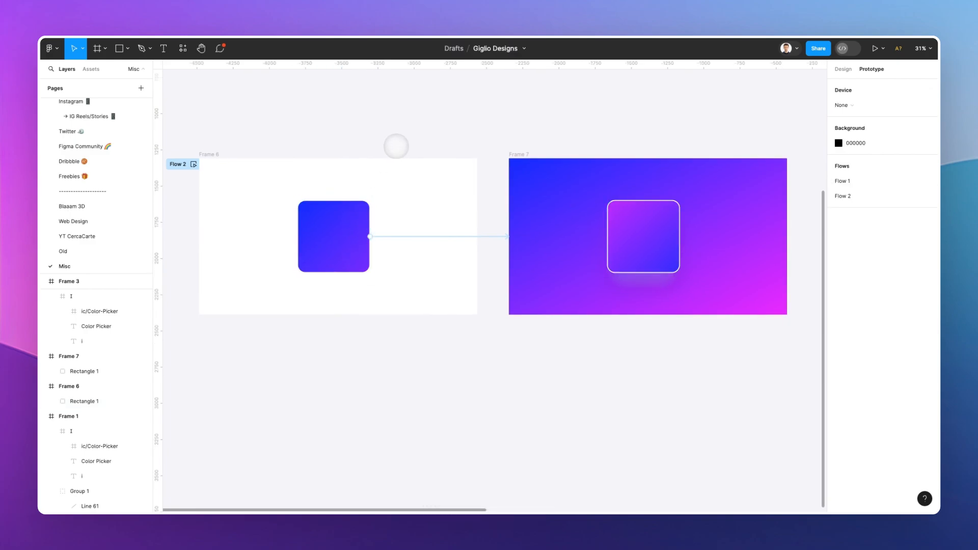
key(super+period)
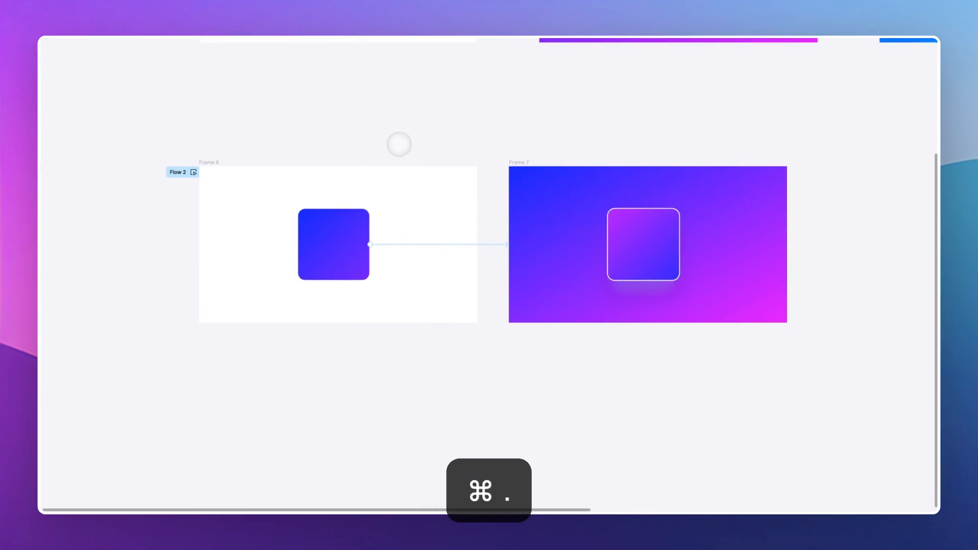
key(super+period)
scroll(399, 144, up, 2)
click(384, 176)
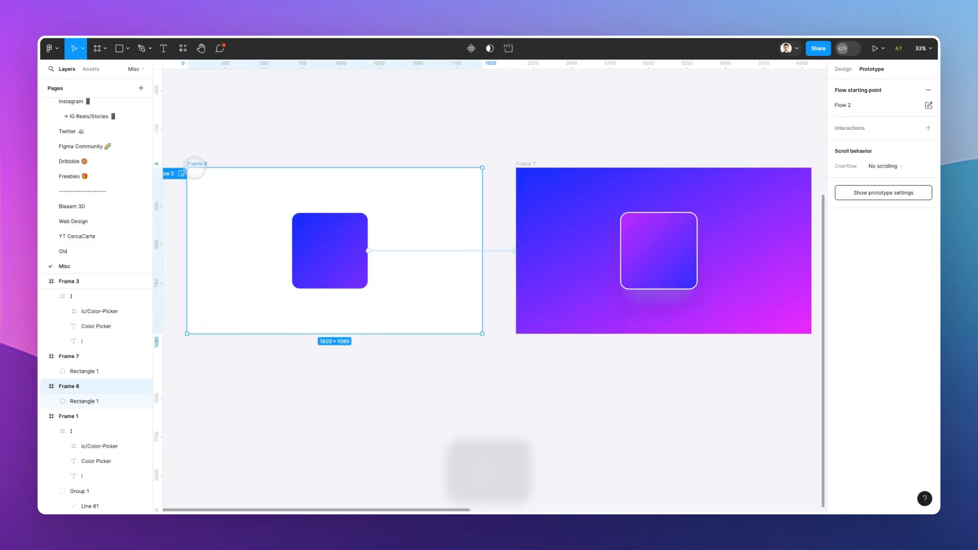
scroll(338, 168, left, 3)
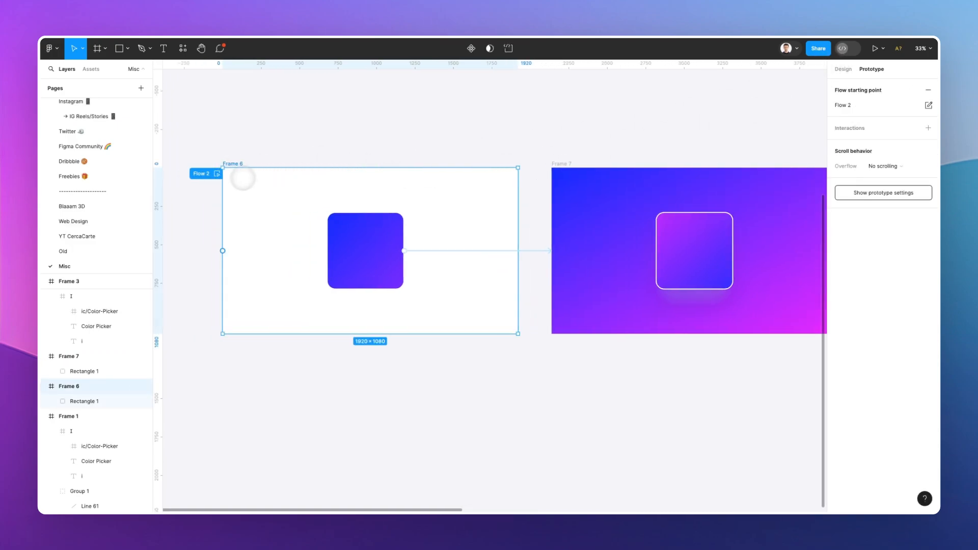
click(216, 175)
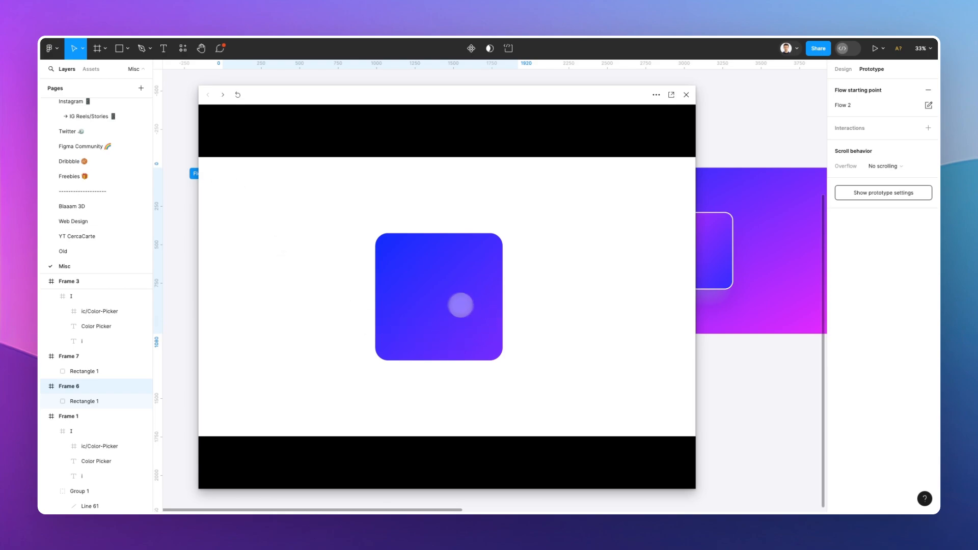
click(468, 302)
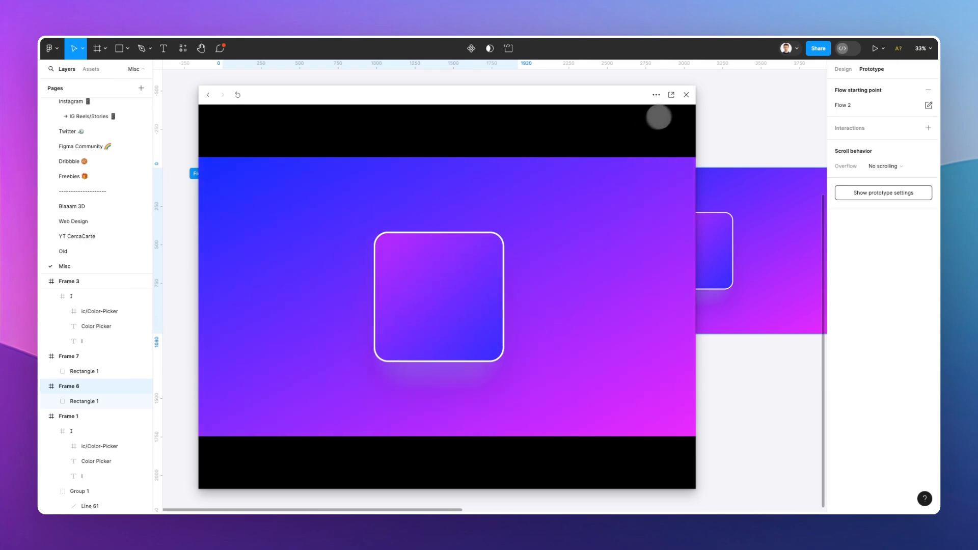
click(686, 94)
Play the original Color Picker animation in Flow 1 for comparison and close its preview
scroll(535, 153, down, 5)
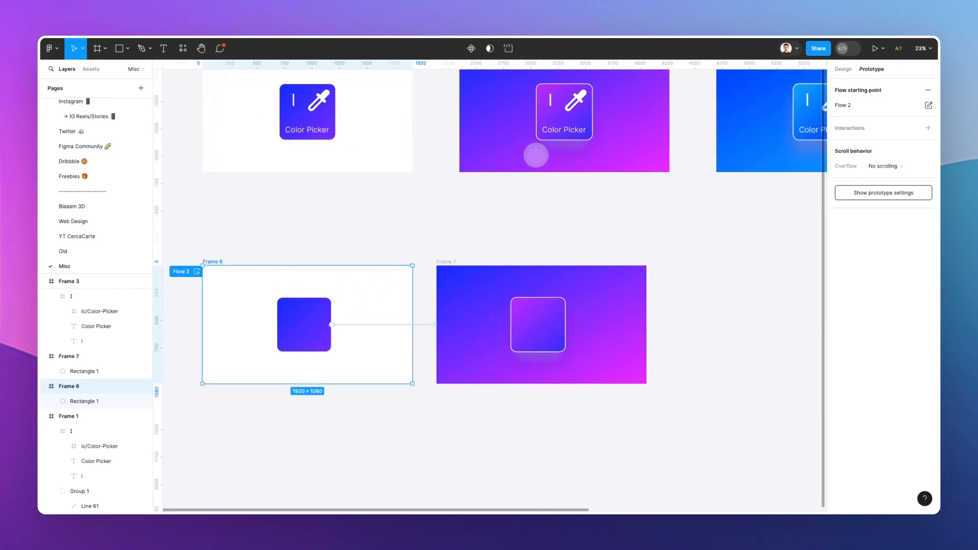
scroll(536, 155, down, 2)
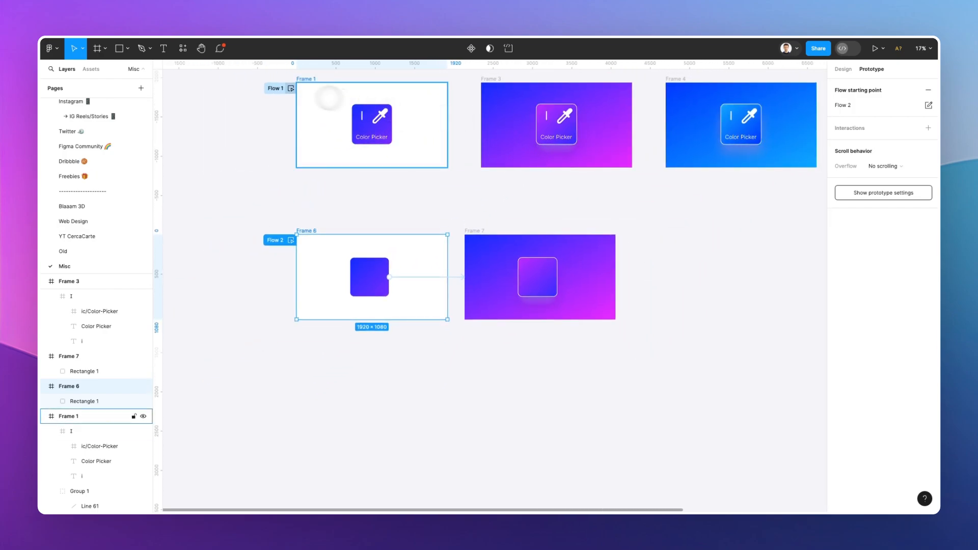
click(290, 88)
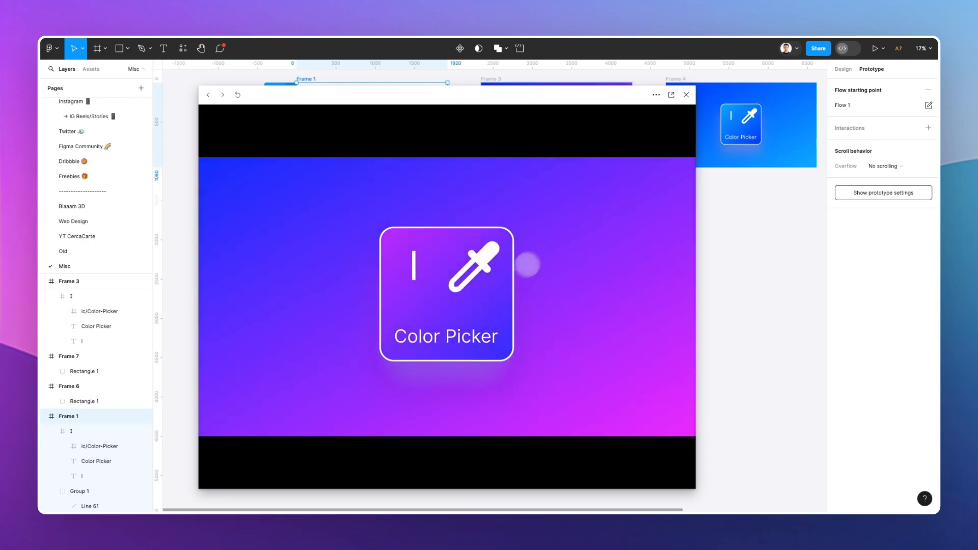
key(Escape)
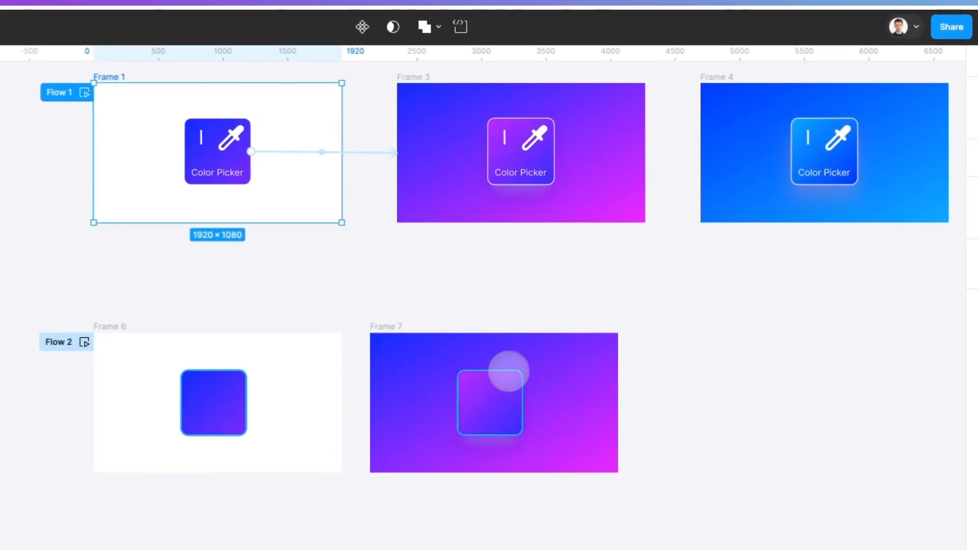
Duplicate Frame 7 and place the copy beside it, in line with the Flow 2 frames
scroll(509, 371, right, 2)
click(346, 312)
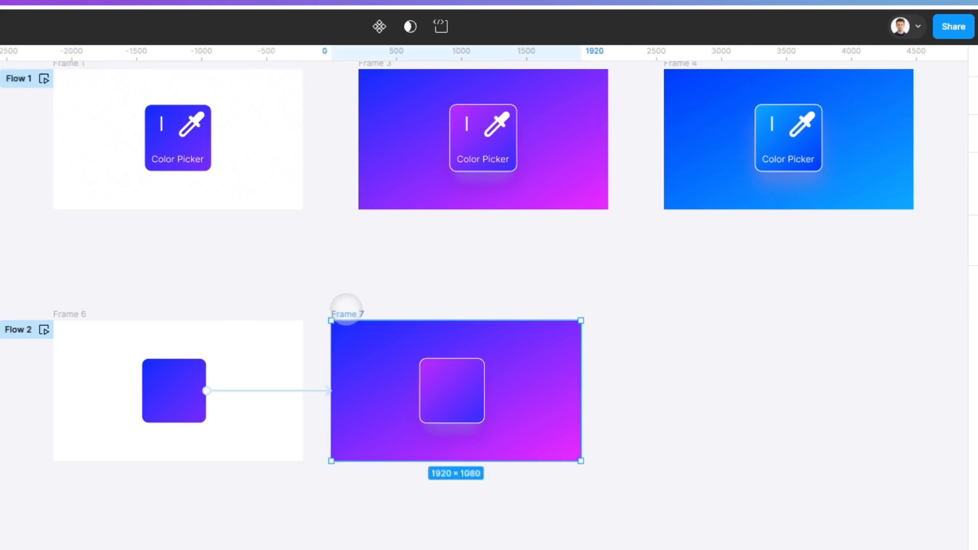
drag(378, 345, 671, 343)
ctrl+scroll(606, 363, up, 3)
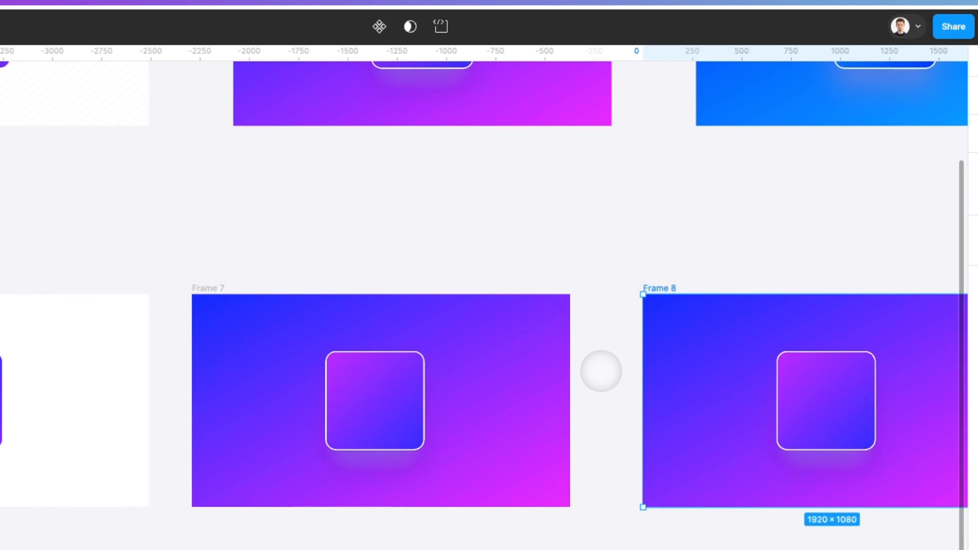
Connect Frame 7's square to Frame 8 with an interaction triggered After delay
scroll(571, 365, up, 2)
scroll(565, 360, right, 2)
scroll(566, 360, down, 1)
click(241, 347)
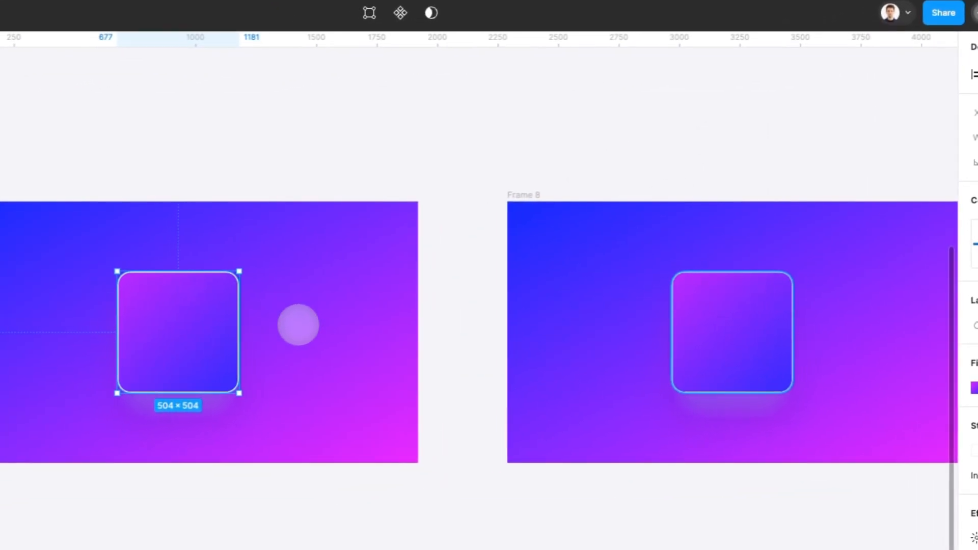
scroll(244, 306, right, 2)
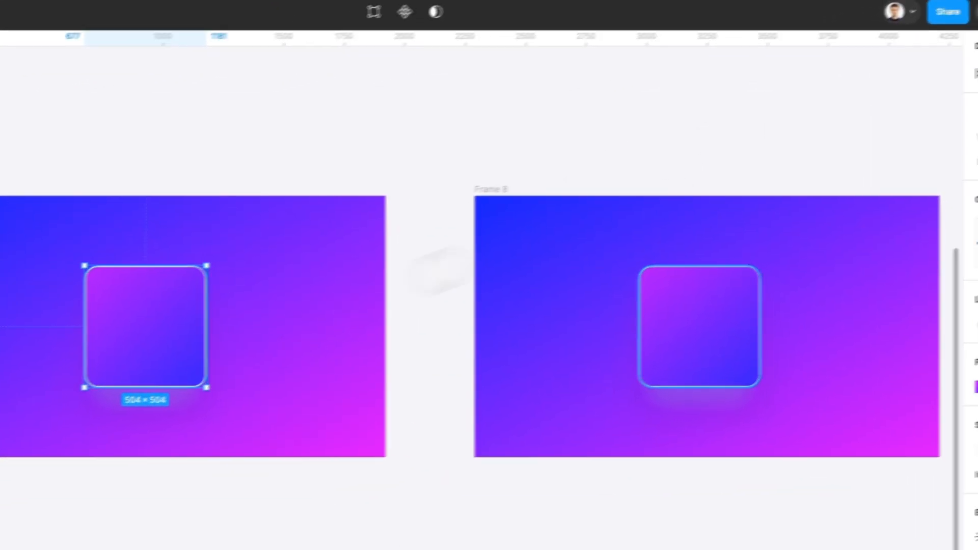
click(866, 85)
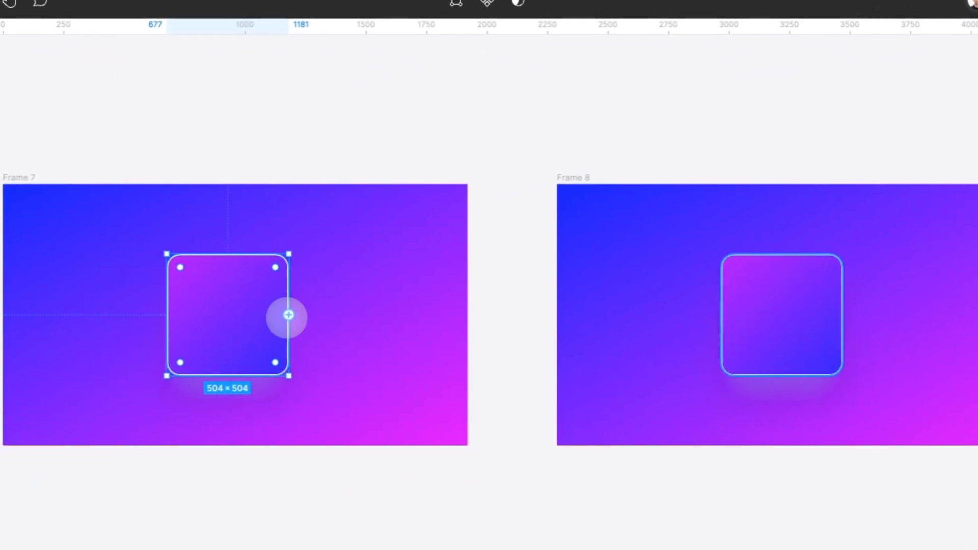
mouse_move(292, 314)
mouse_down()
mouse_move(422, 308)
mouse_move(256, 307)
mouse_move(274, 316)
mouse_move(284, 347)
mouse_move(297, 314)
mouse_up()
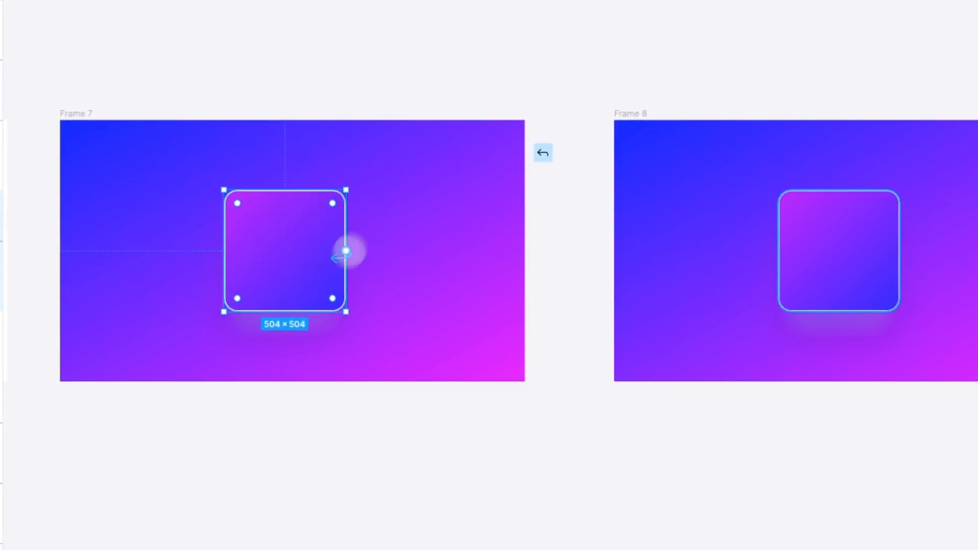
drag(347, 251, 673, 238)
click(577, 289)
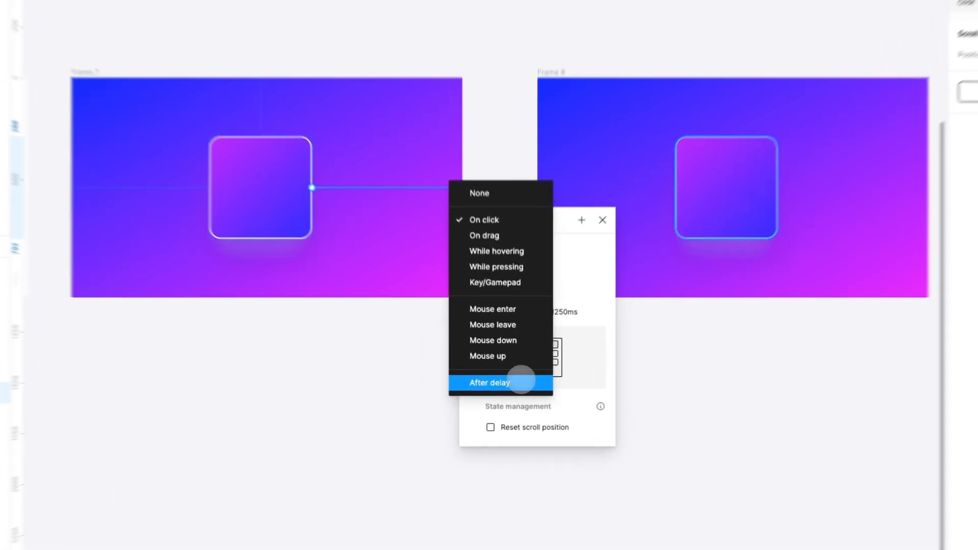
click(520, 378)
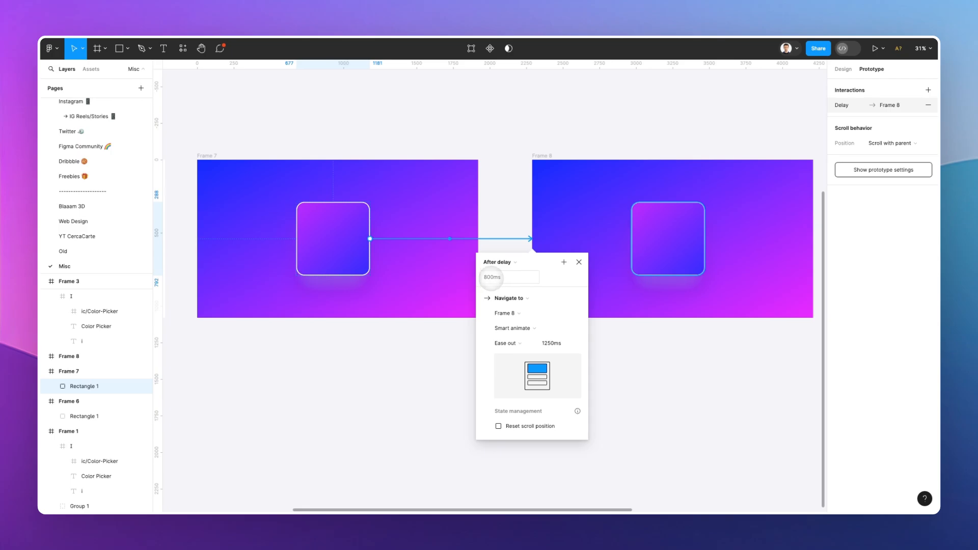
Adjust the delay time of the interaction from Frame 7's square to Frame 8
click(491, 279)
key(shift+Down)
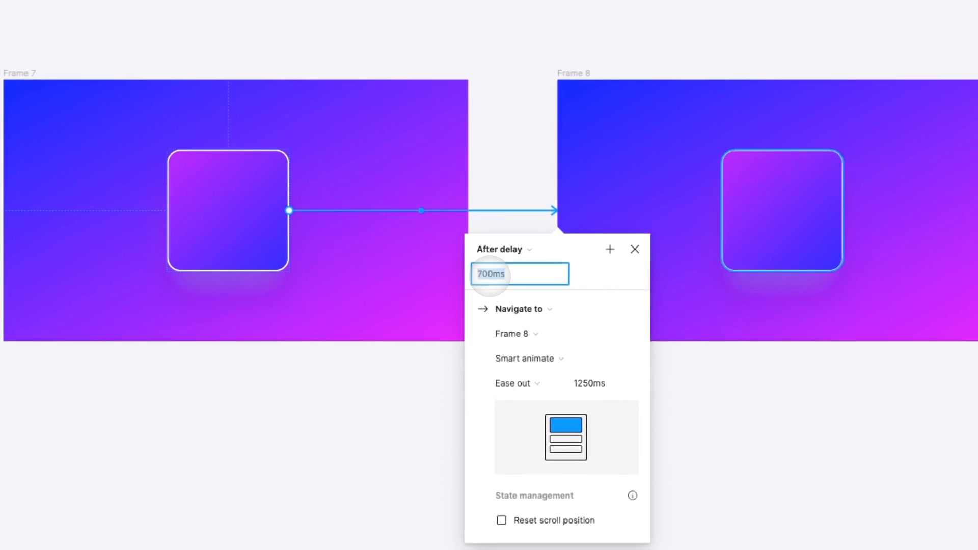
key(shift+Down)
key(shift+Down)
key(shift+Down)
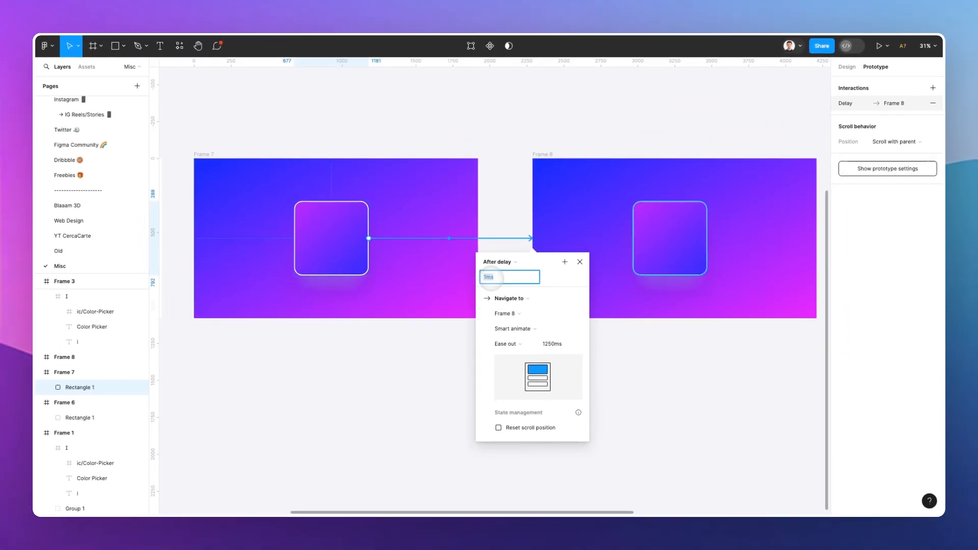
key(shift+Up)
key(shift+Up)
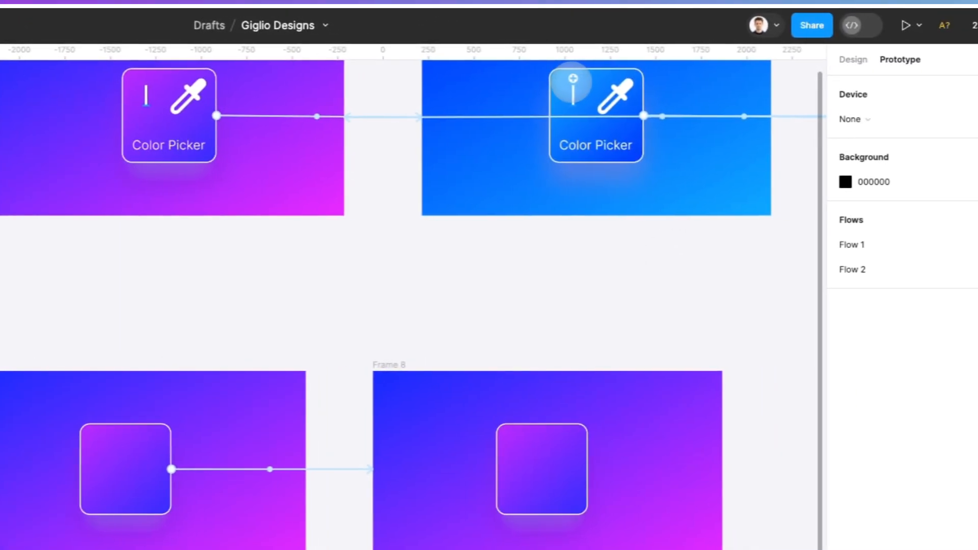
Copy the properties of Frame 4's blue Color Picker card and paste them onto Frame 8's square
click(823, 59)
key(super+alt+c)
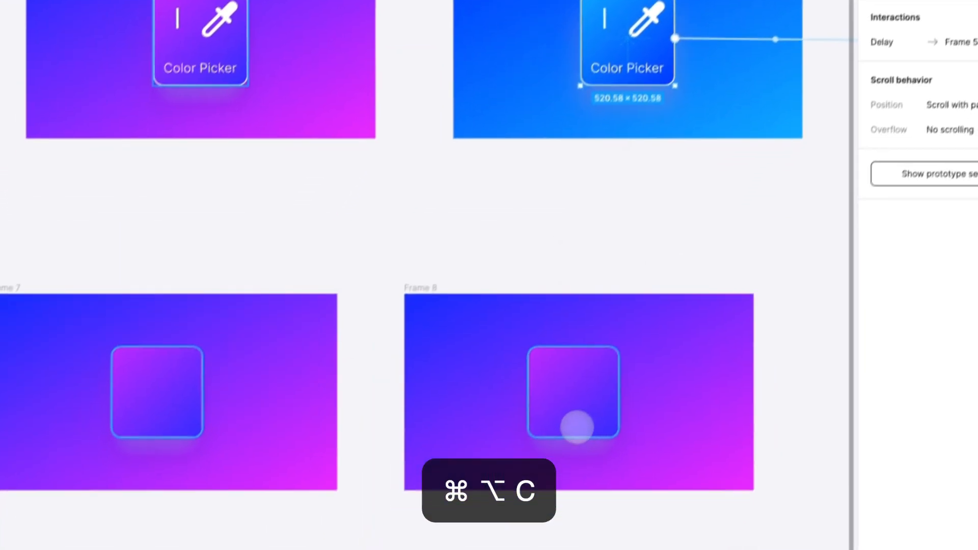
click(527, 493)
key(super+alt+v)
Copy Frame 4's blue gradient background properties and paste them onto Frame 8
click(477, 87)
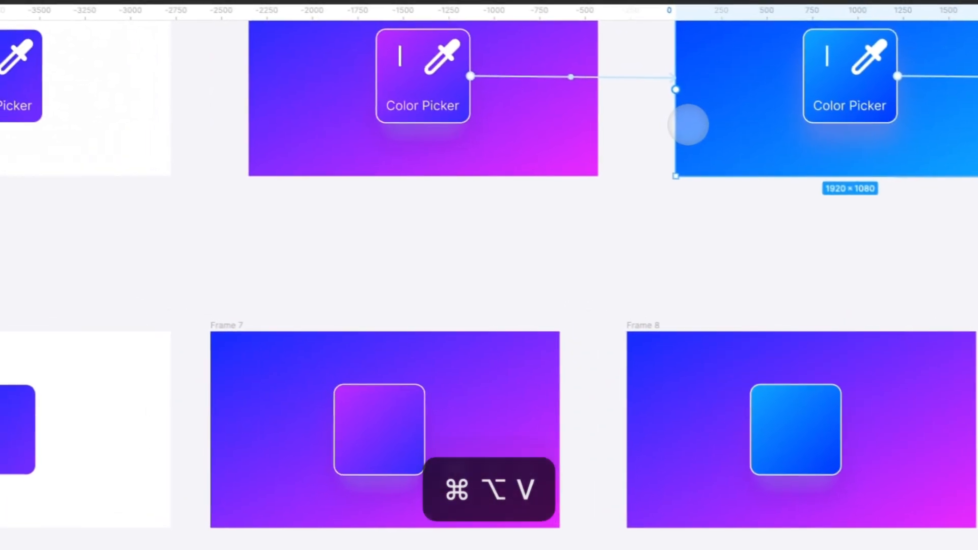
key(super+alt+c)
click(462, 301)
key(super+alt+v)
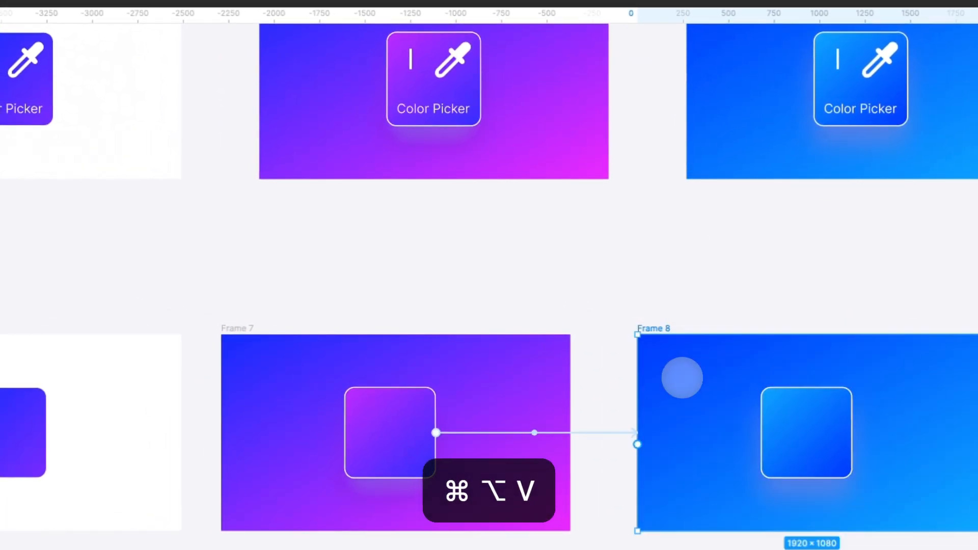
click(666, 277)
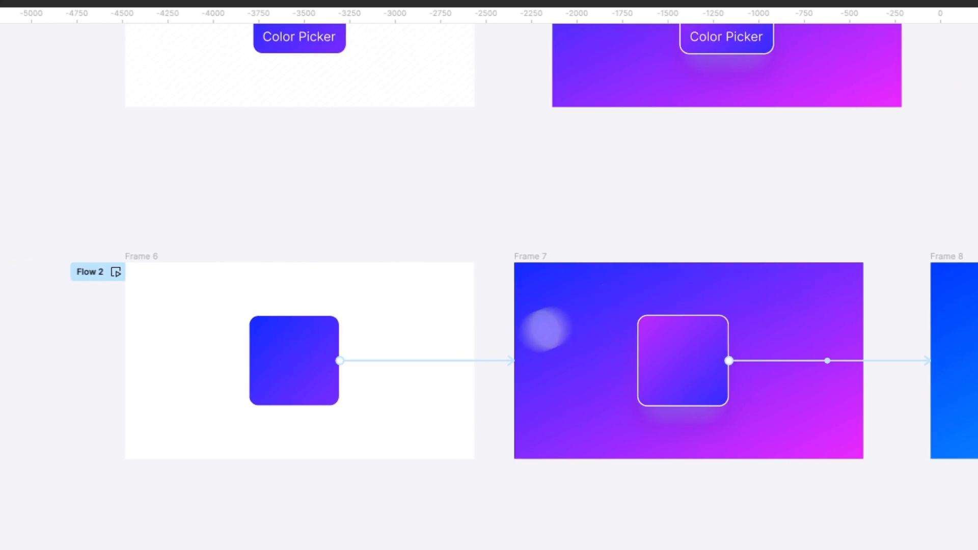
Preview Flow 2 from Frame 6 and trigger the square's animation through Frame 7 to Frame 8
click(214, 281)
click(189, 261)
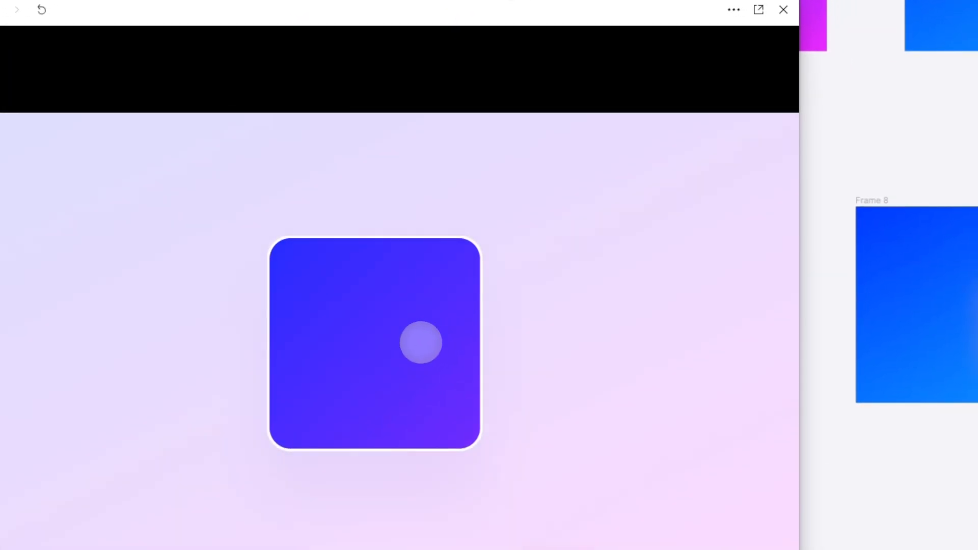
click(421, 343)
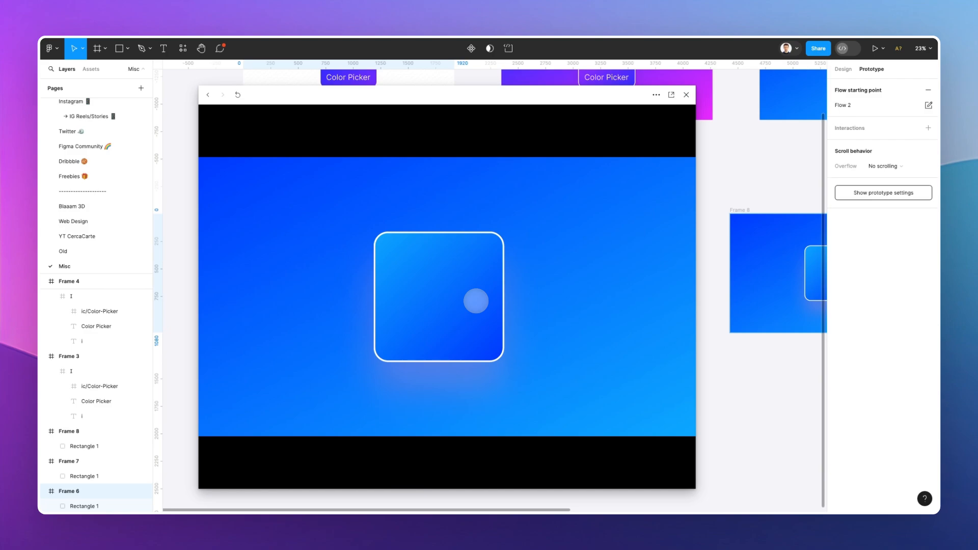
Close the prototype preview and set the delay of the interaction from Frame 7's square to Frame 8 to 101 ms
drag(617, 96, 359, 101)
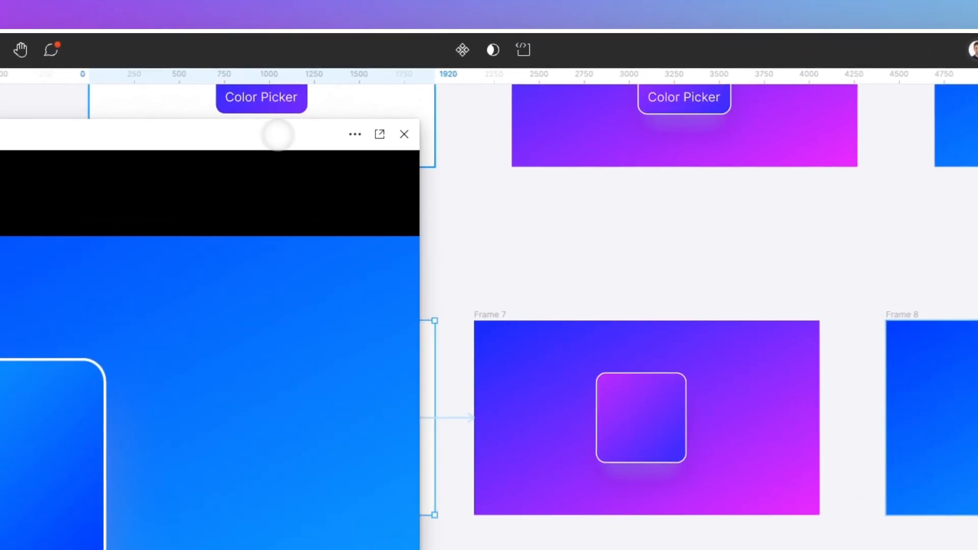
click(405, 134)
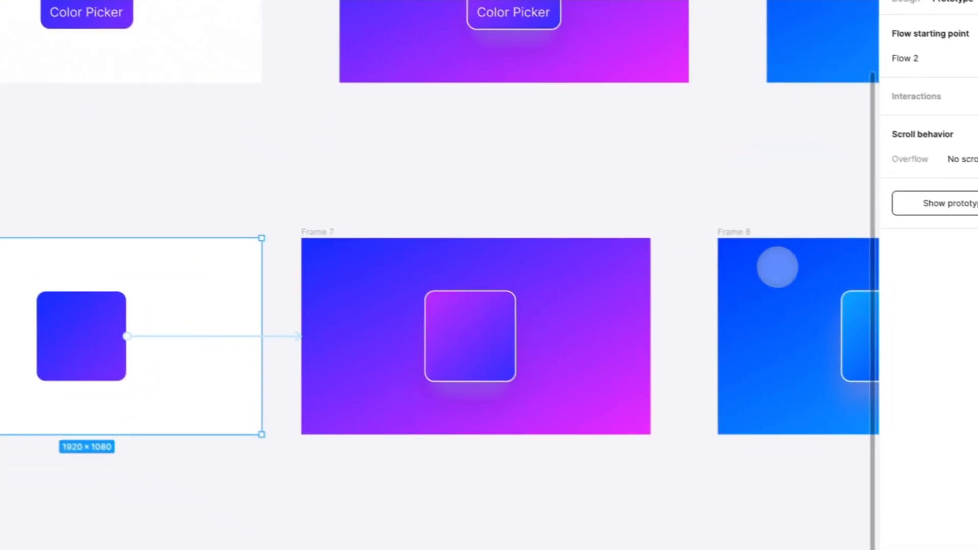
scroll(778, 268, right, 2)
click(530, 284)
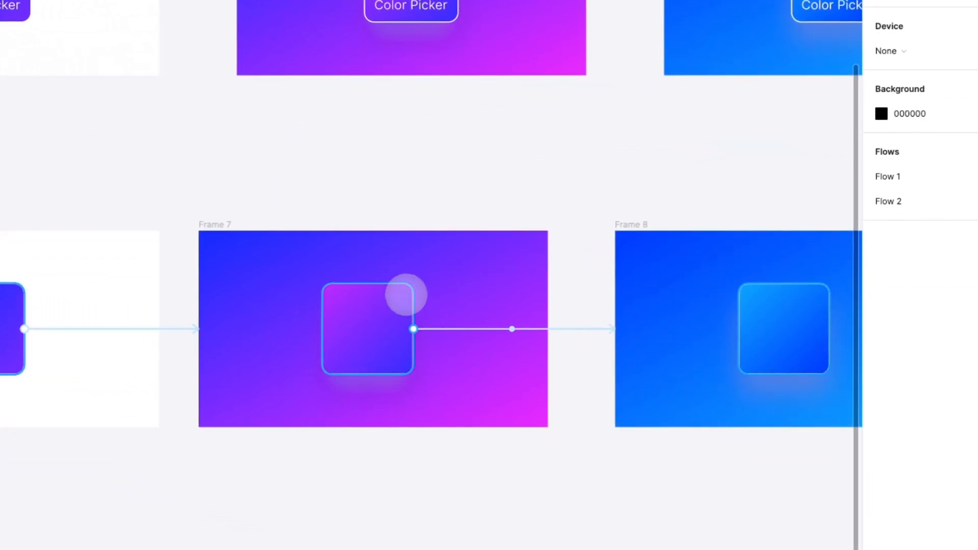
click(483, 337)
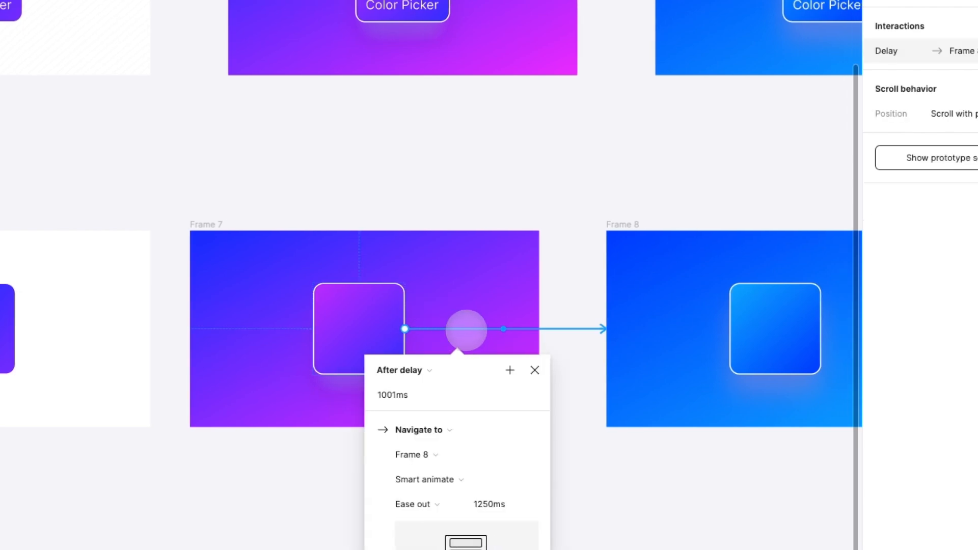
scroll(467, 330, right, 1)
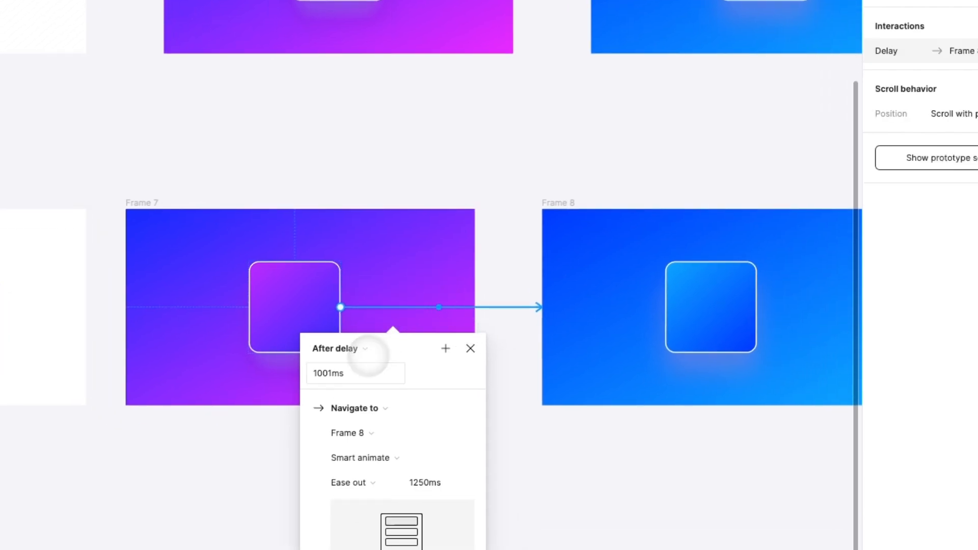
click(328, 374)
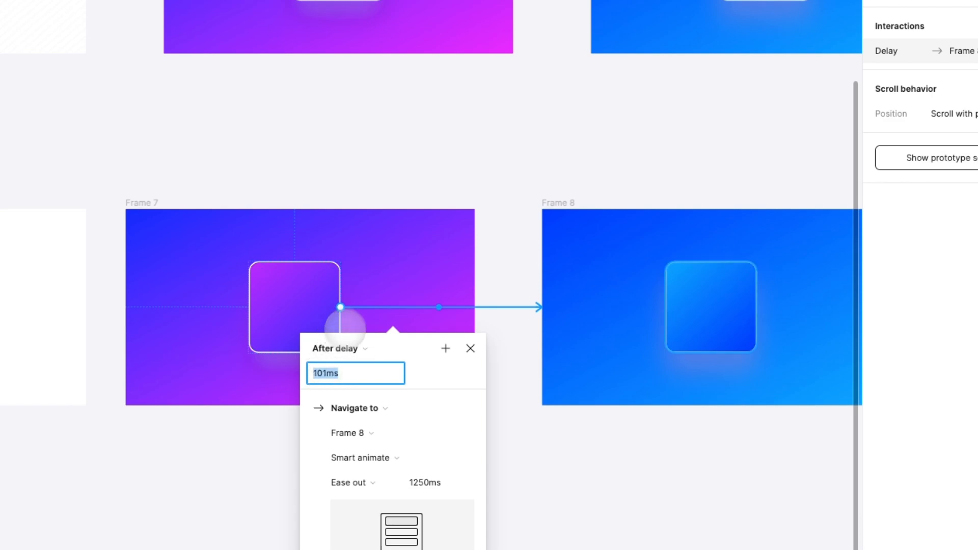
click(458, 146)
scroll(386, 232, down, 2)
scroll(386, 232, right, 1)
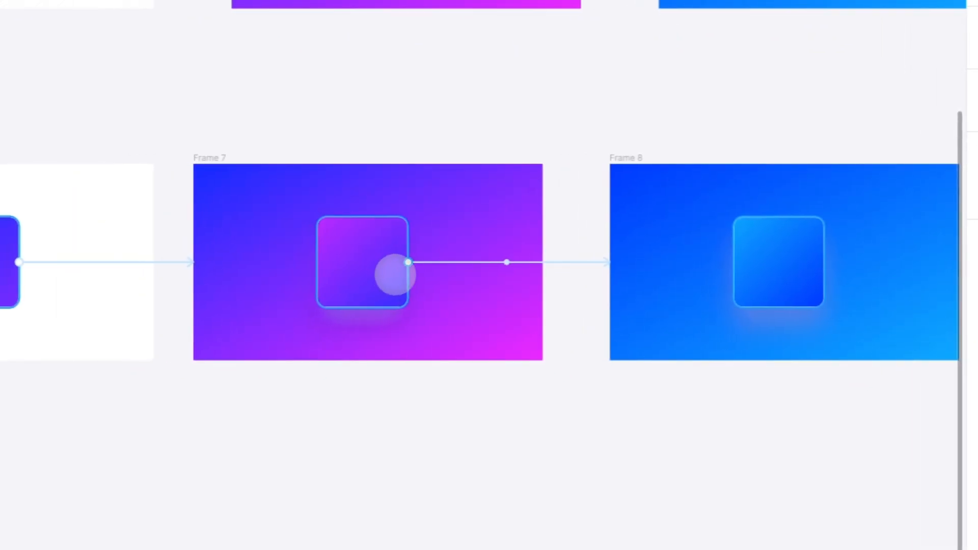
Preview Flow 2 from Frame 6, trigger the square's animation through to Frame 8, and close the preview
scroll(713, 264, left, 5)
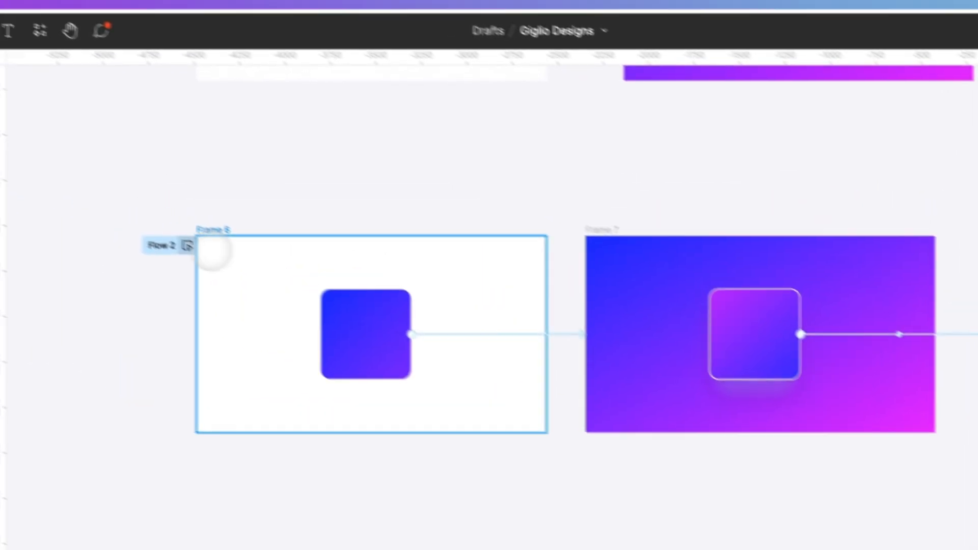
click(53, 169)
drag(357, 141, 759, 115)
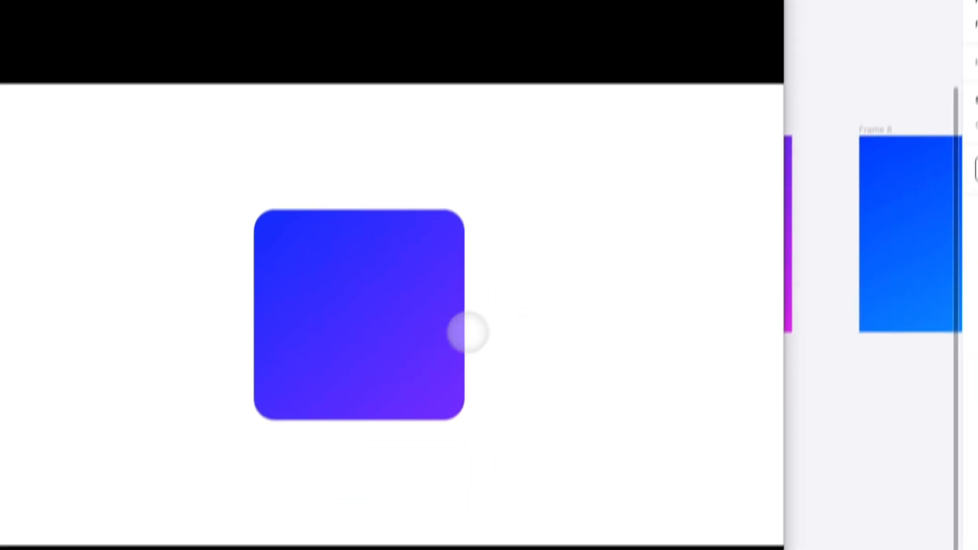
click(452, 293)
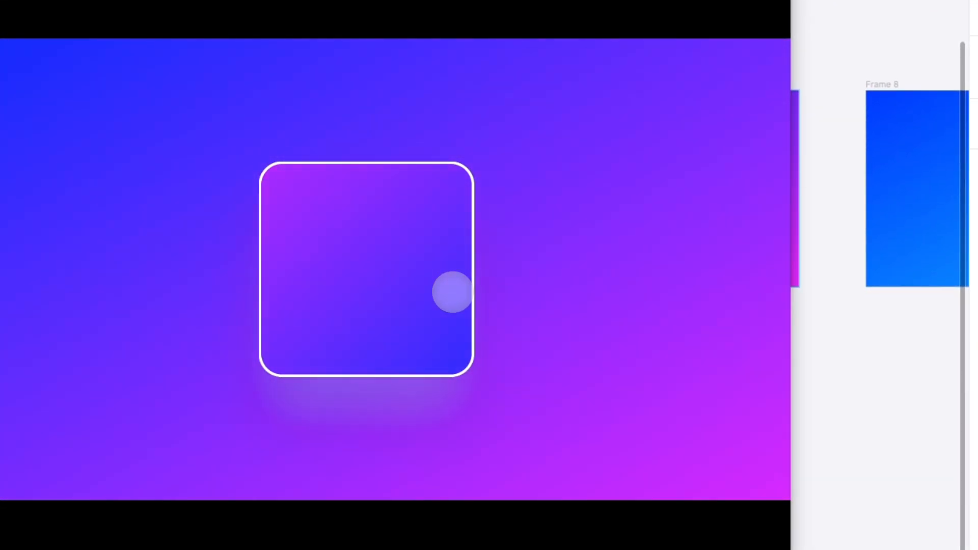
click(452, 292)
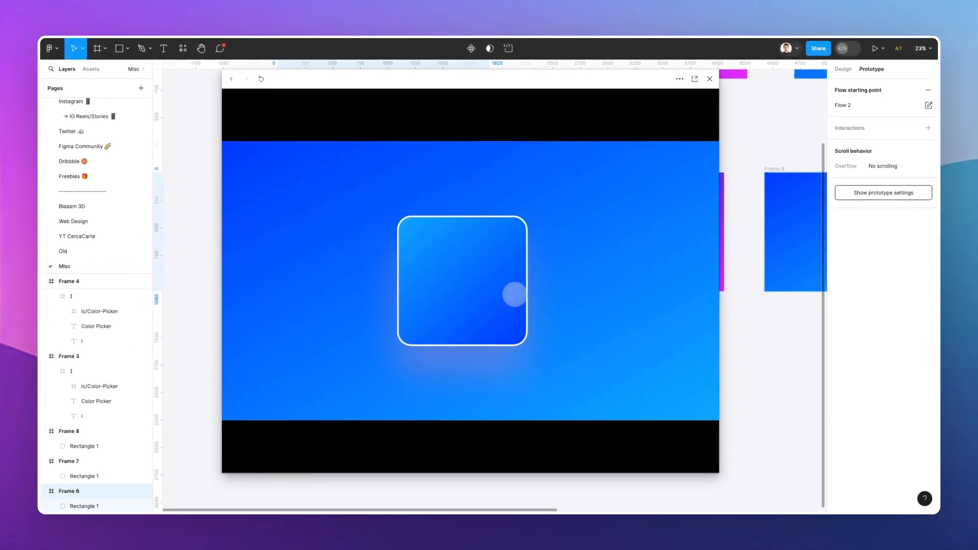
click(710, 78)
Duplicate Frame 8 and place the copy beside it at the end of the lower row
scroll(632, 212, right, 10)
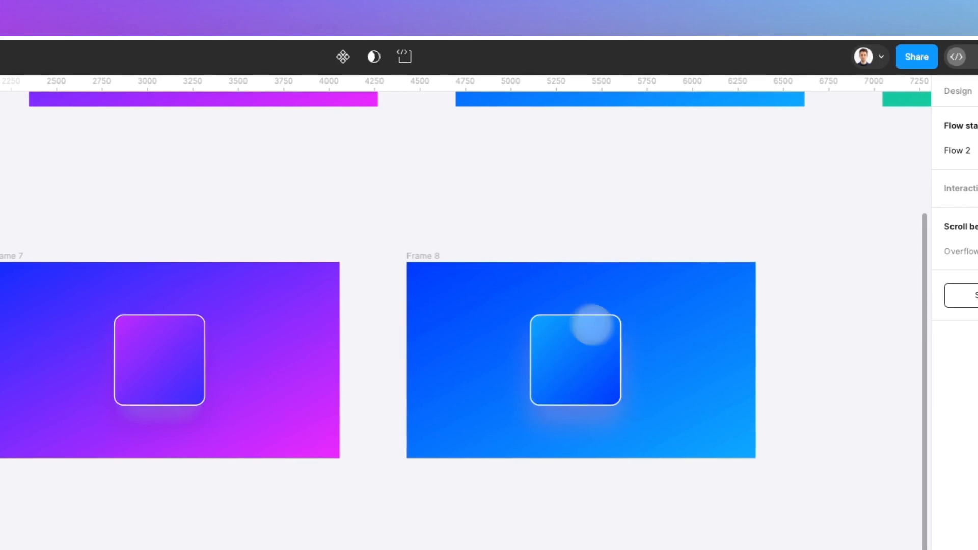
click(472, 207)
scroll(413, 231, right, 5)
click(230, 253)
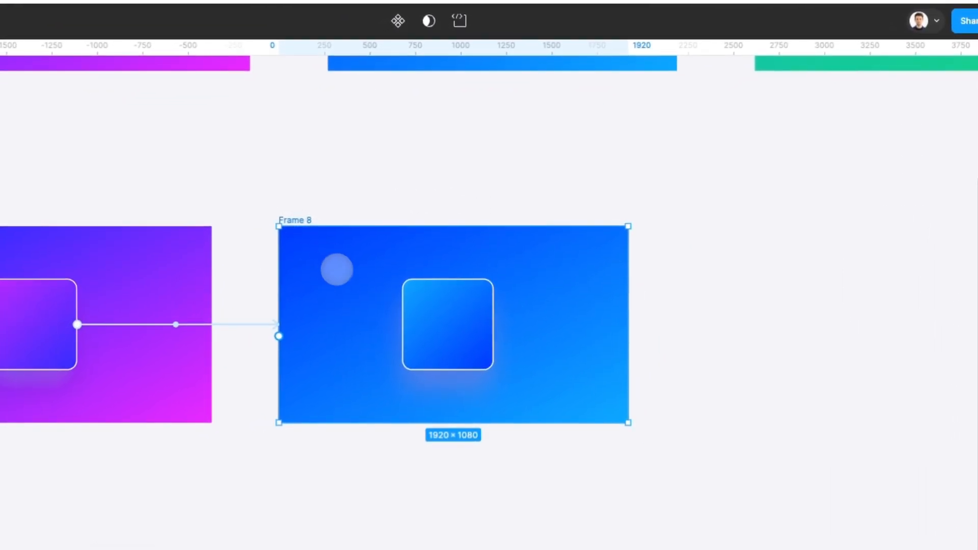
drag(337, 270, 689, 223)
scroll(686, 221, right, 9)
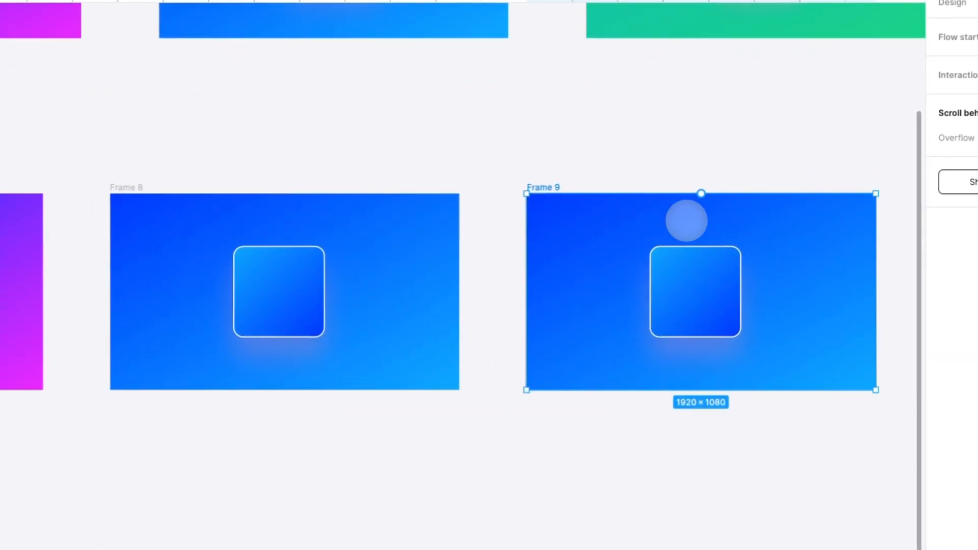
Copy the properties of the green Color Picker card in the upper row and paste them onto Frame 9's square
scroll(683, 221, up, 3)
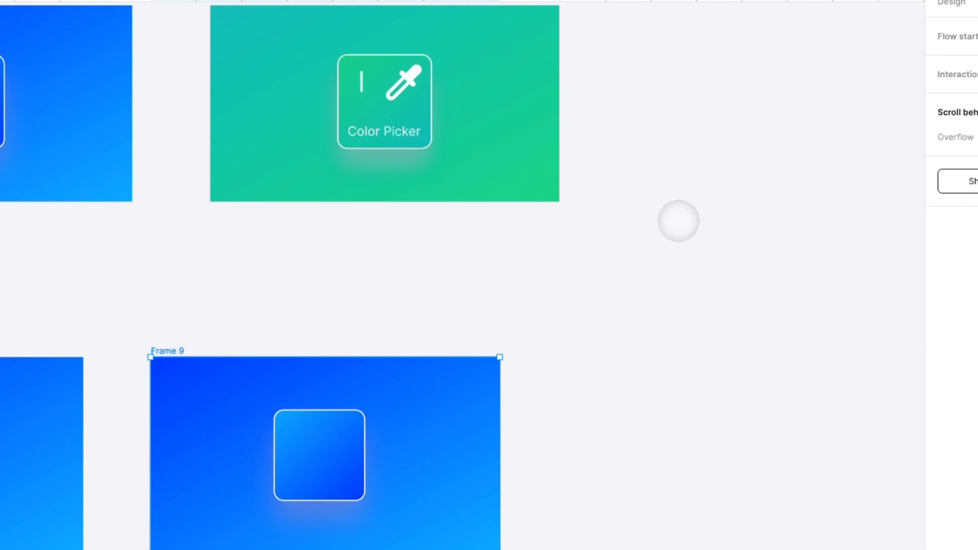
click(415, 98)
key(super+alt+c)
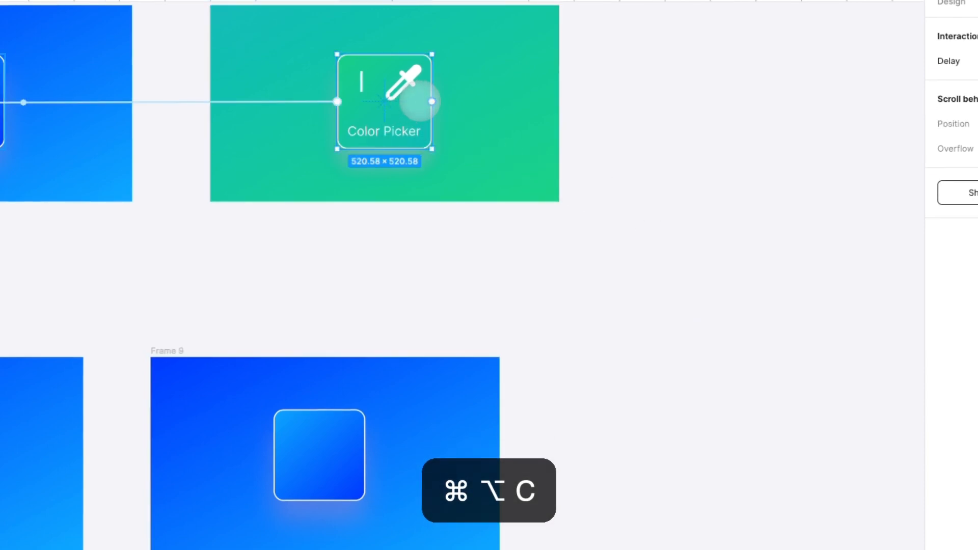
click(348, 438)
key(super+alt+v)
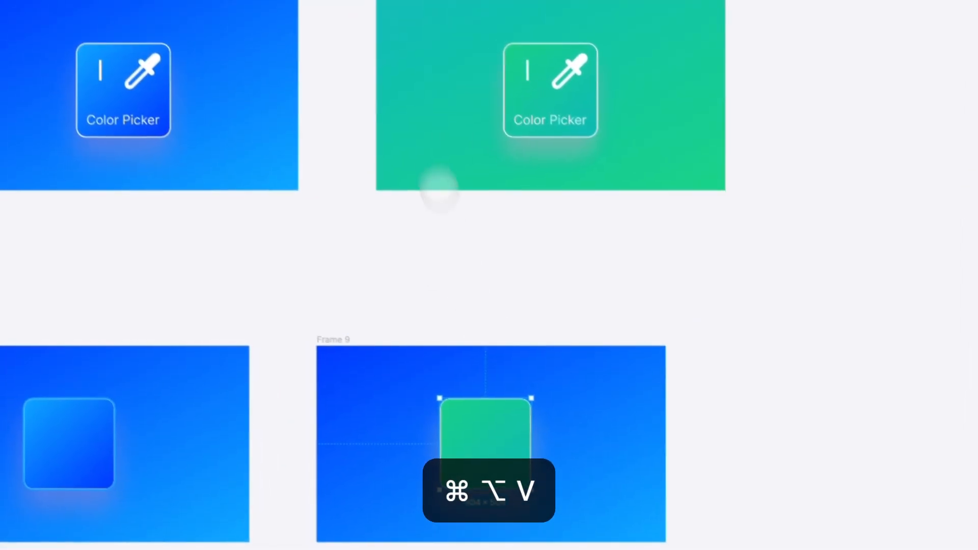
Copy the green gradient background properties of the upper Color Picker frame and paste them onto Frame 9
click(263, 104)
key(super+alt+c)
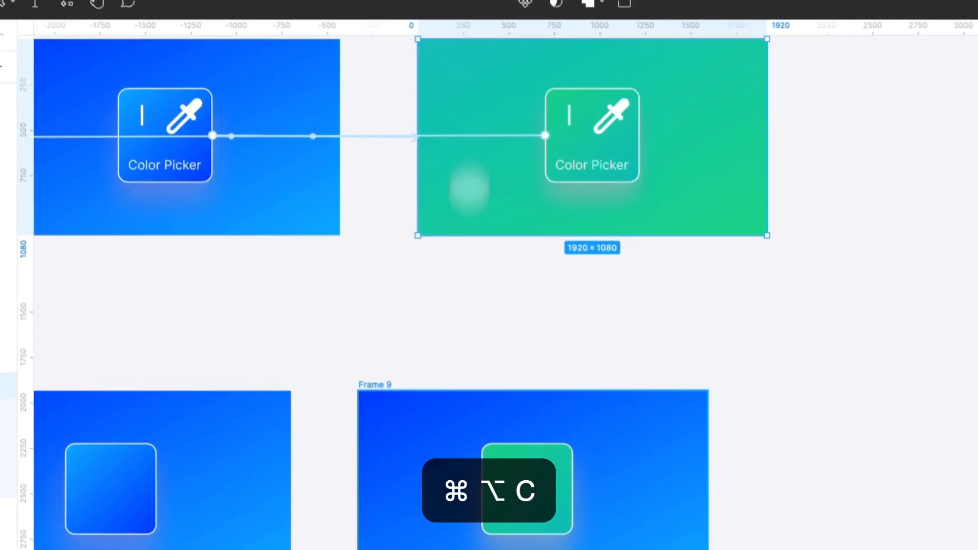
click(379, 469)
key(super+alt+v)
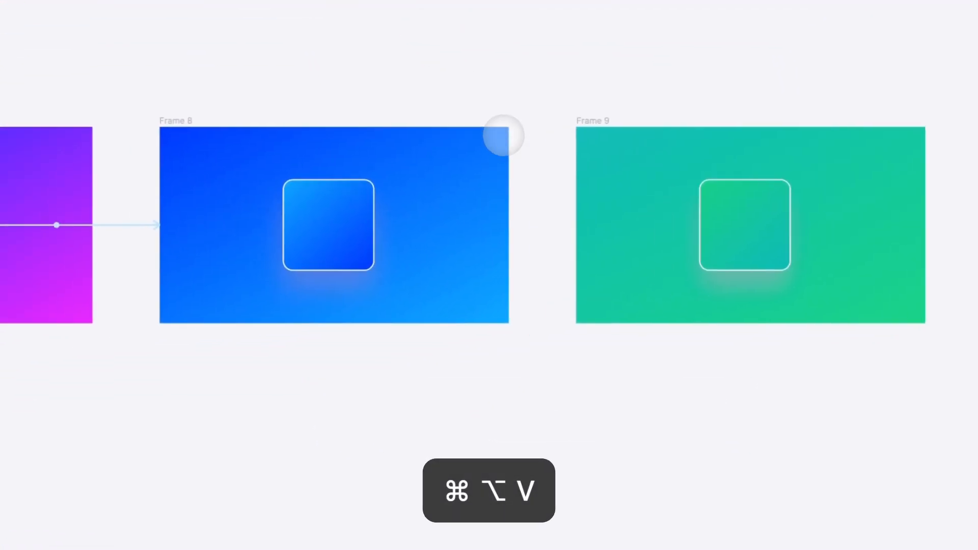
Connect Frame 8's square to Frame 9 with an After delay interaction set to 100 ms
click(98, 318)
drag(376, 225, 627, 216)
click(536, 264)
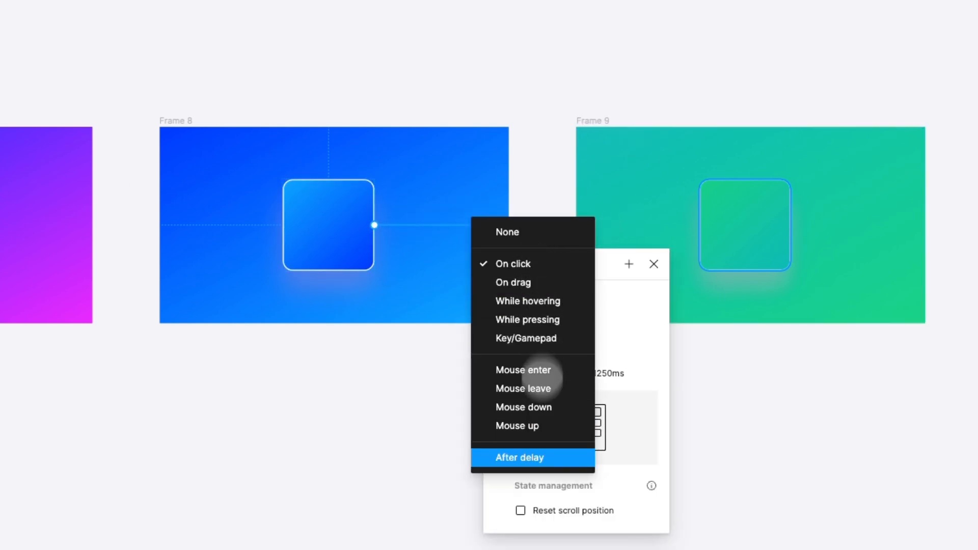
click(537, 457)
click(523, 291)
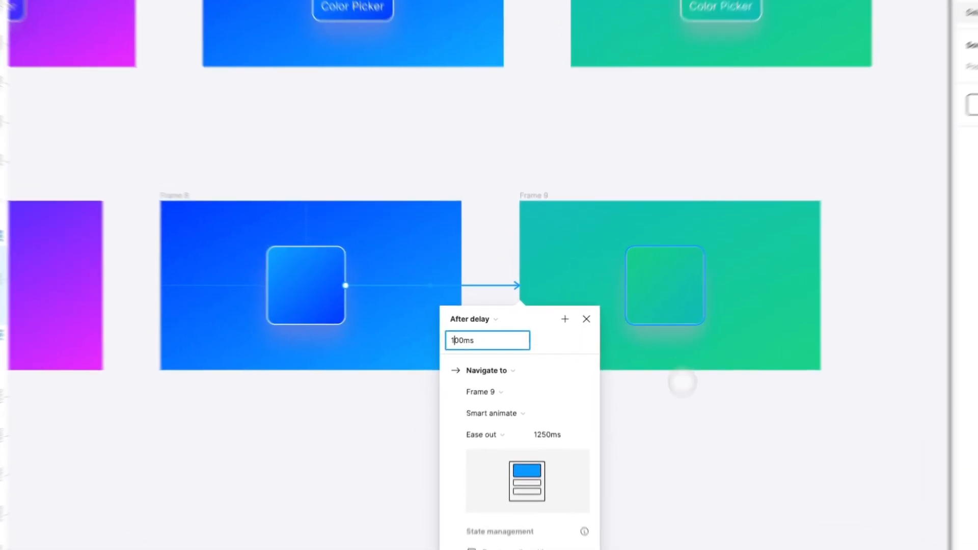
click(634, 366)
Preview Flow 2 from Frame 6 through the colour changes to the green Frame 9, and close the preview
scroll(382, 207, left, 3)
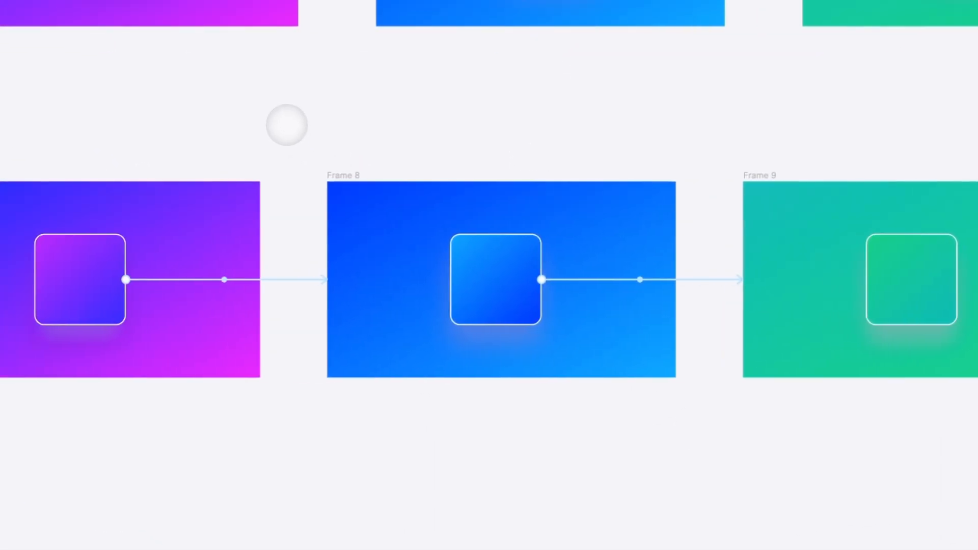
scroll(287, 125, left, 7)
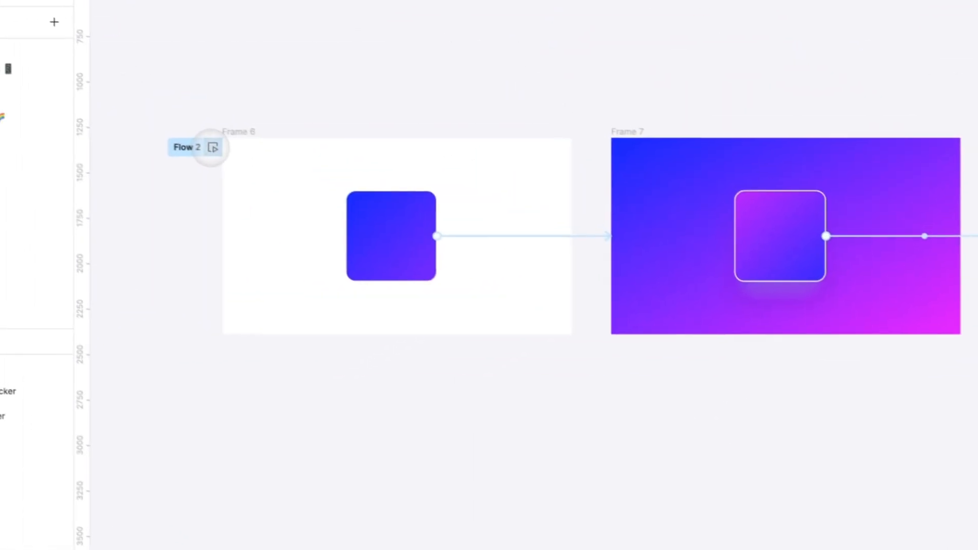
click(212, 147)
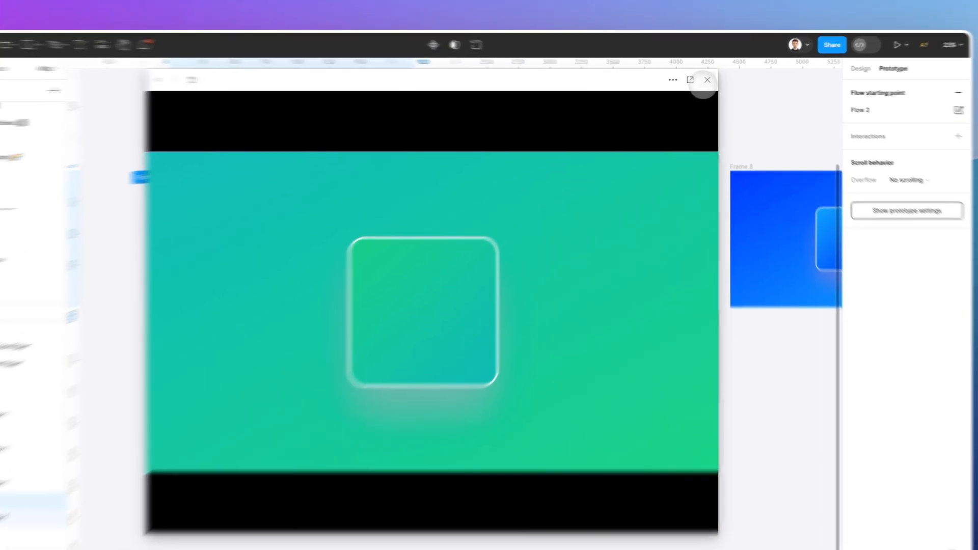
click(709, 79)
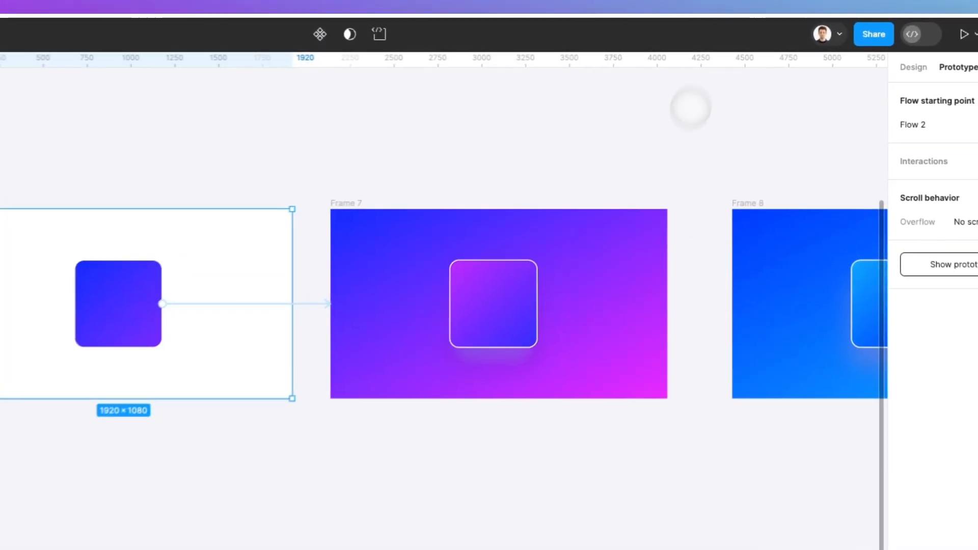
Add a prototype connection from Frame 9 back to Frame 7 to loop the animation
scroll(455, 382, right, 10)
scroll(451, 384, up, 2)
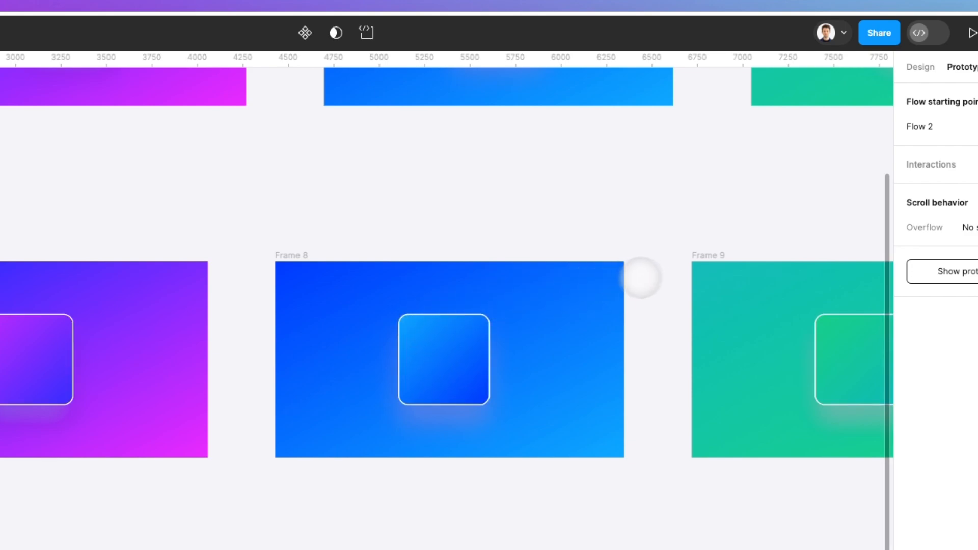
click(700, 256)
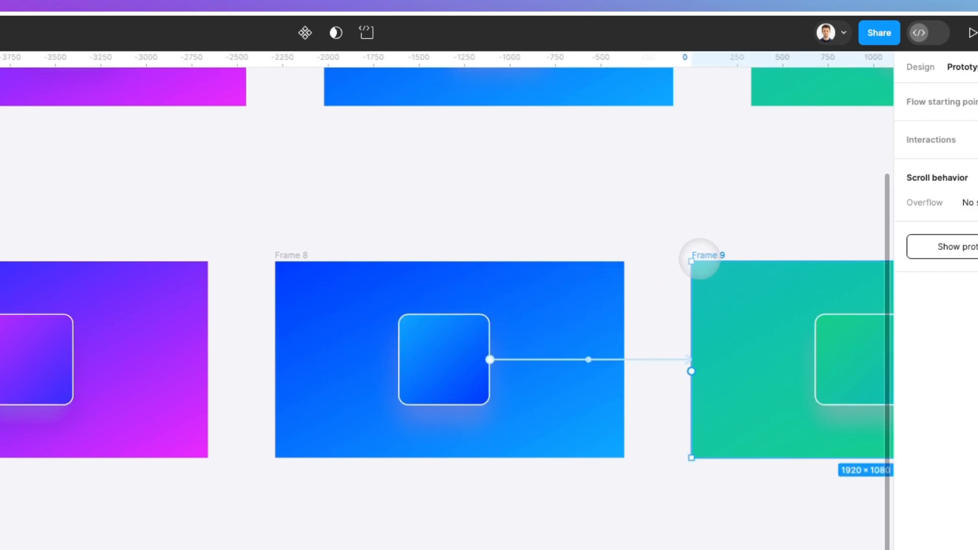
scroll(747, 313, right, 3)
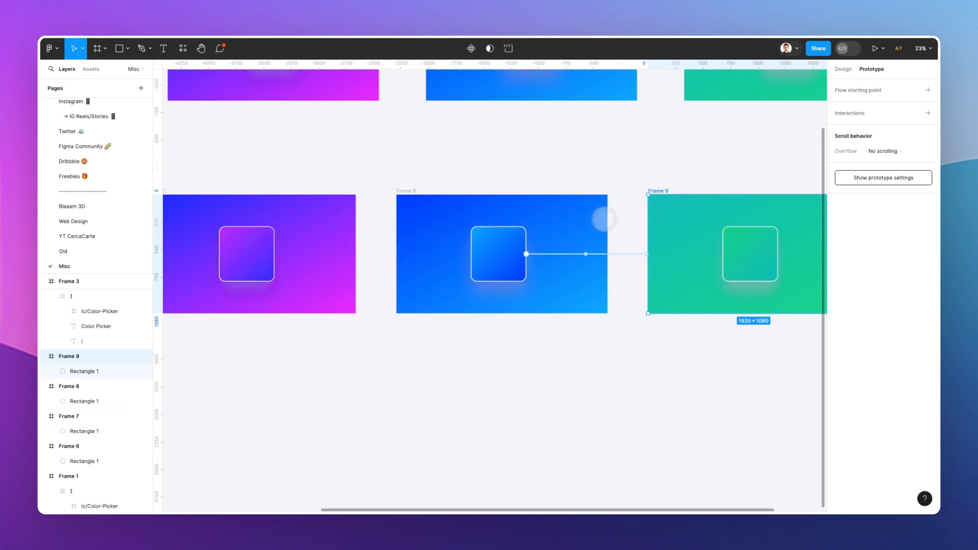
scroll(612, 222, right, 3)
scroll(731, 189, down, 3)
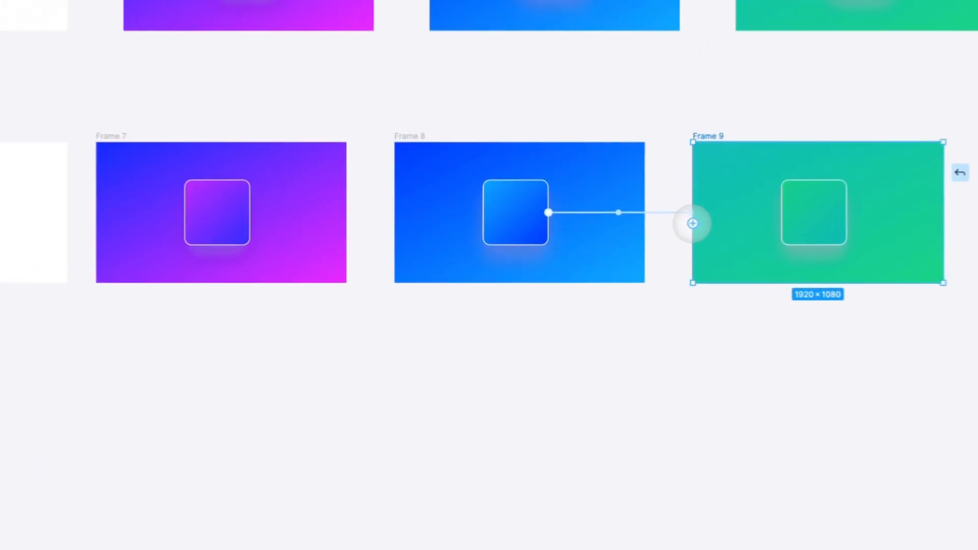
drag(621, 240, 372, 254)
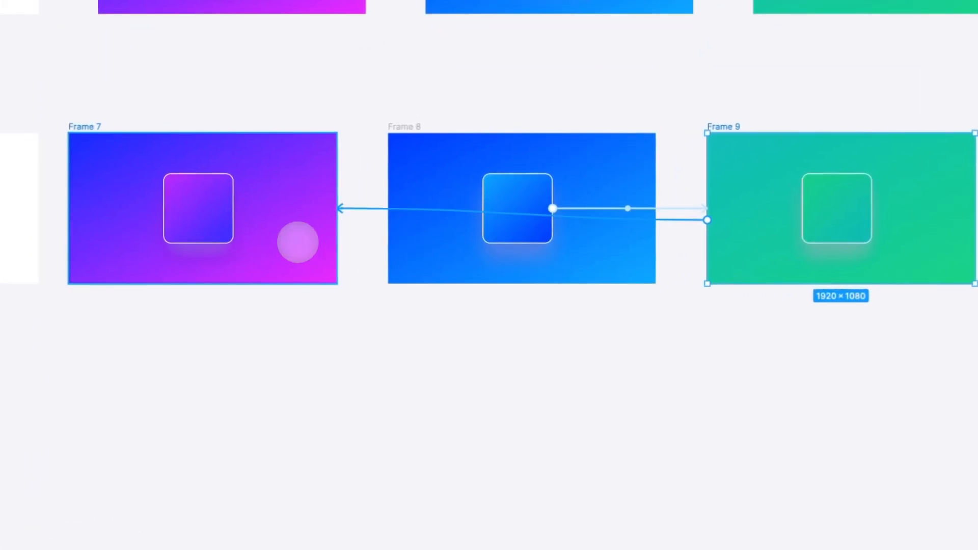
drag(298, 242, 297, 242)
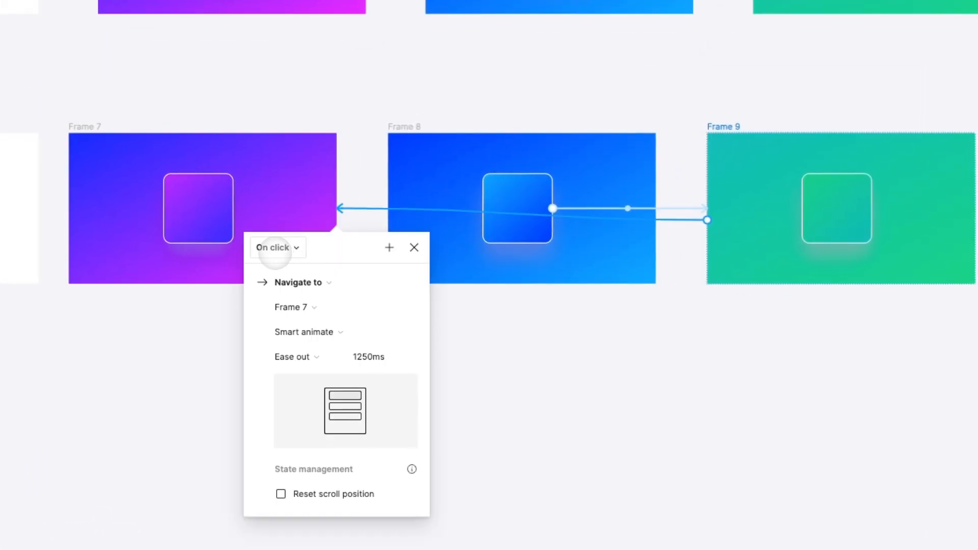
Set the trigger of the interaction from Frame 9 to Frame 7 to After delay with a 100 ms delay
click(275, 247)
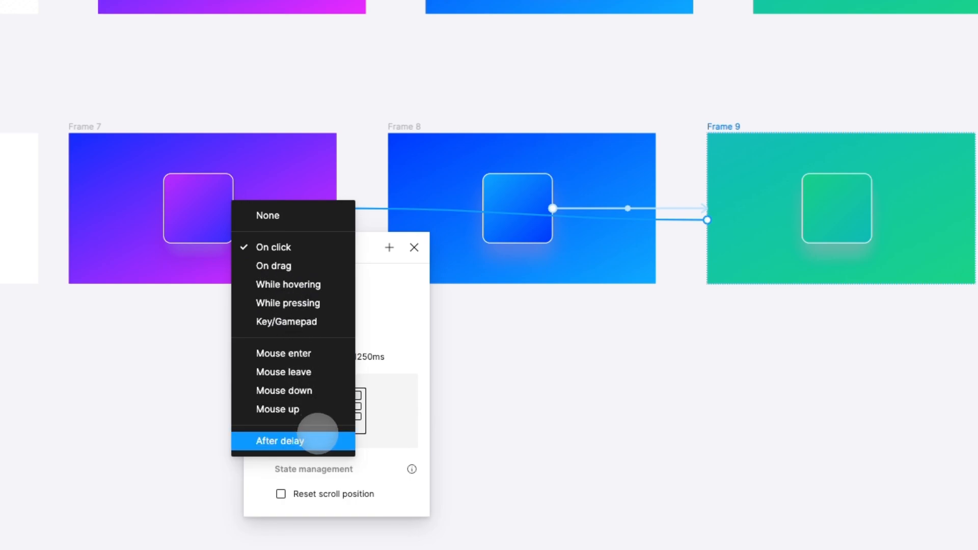
click(318, 434)
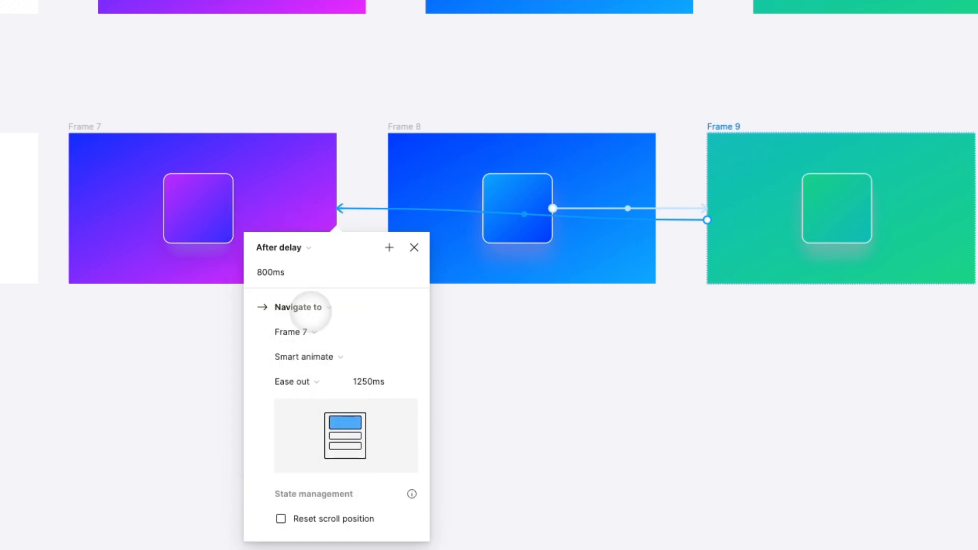
click(281, 272)
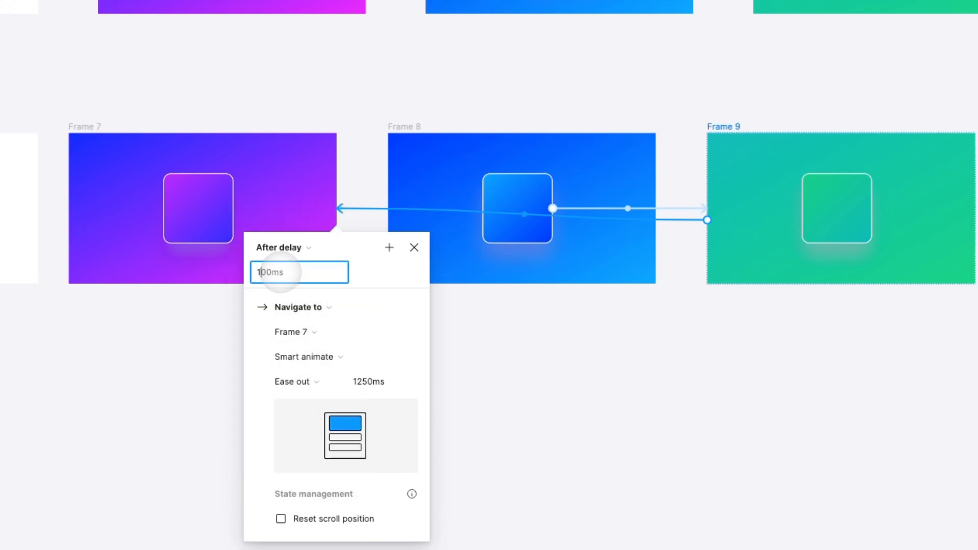
click(278, 155)
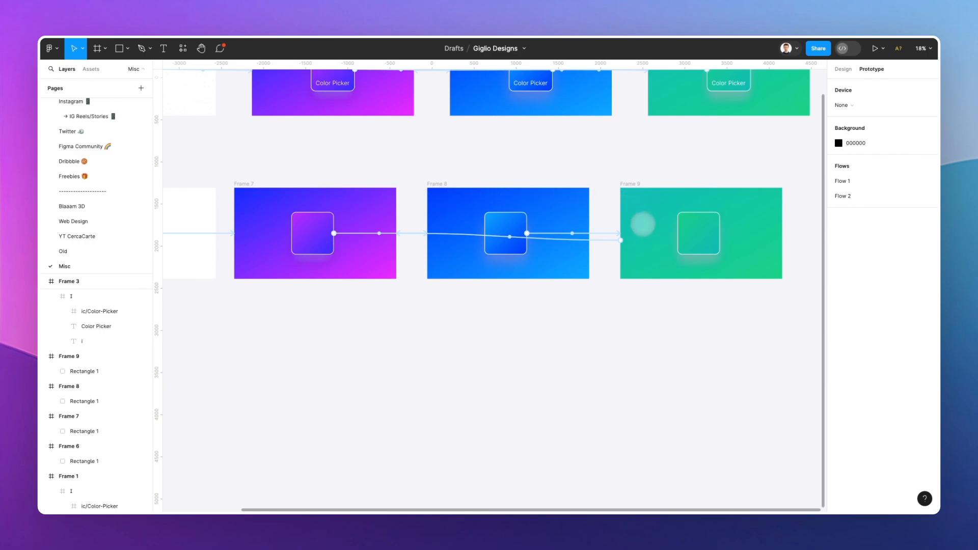
Preview Flow 2 from Frame 6 and trigger the square to run the looping animation
scroll(360, 268, left, 2)
scroll(361, 268, left, 4)
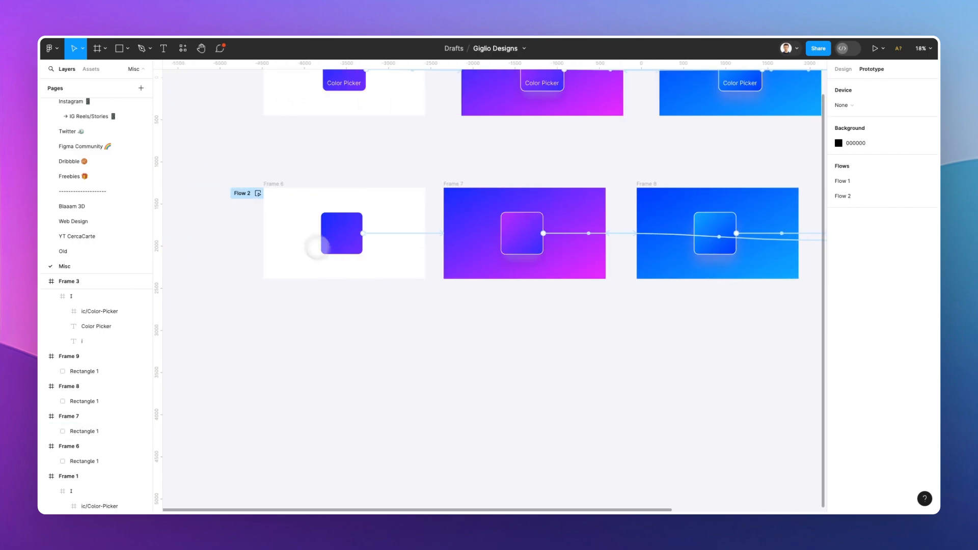
click(258, 192)
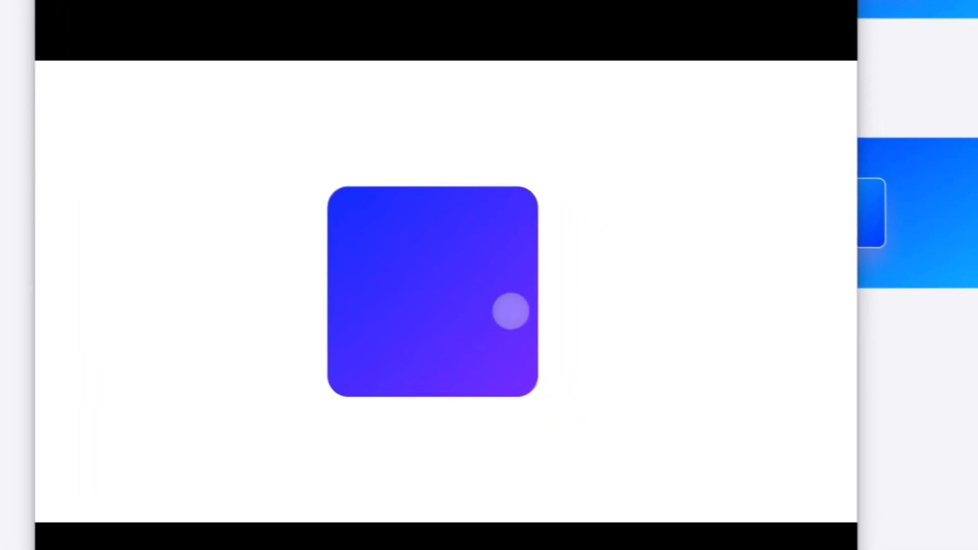
click(658, 366)
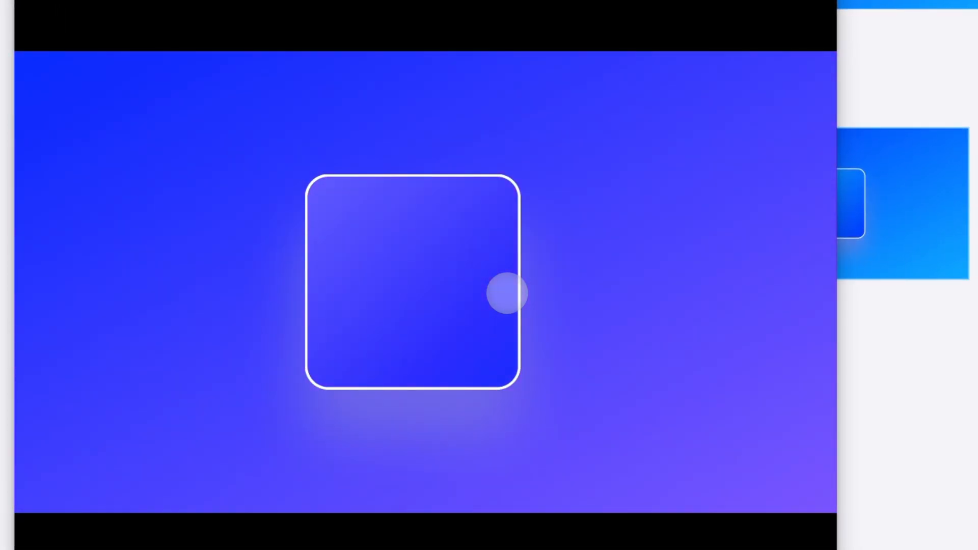